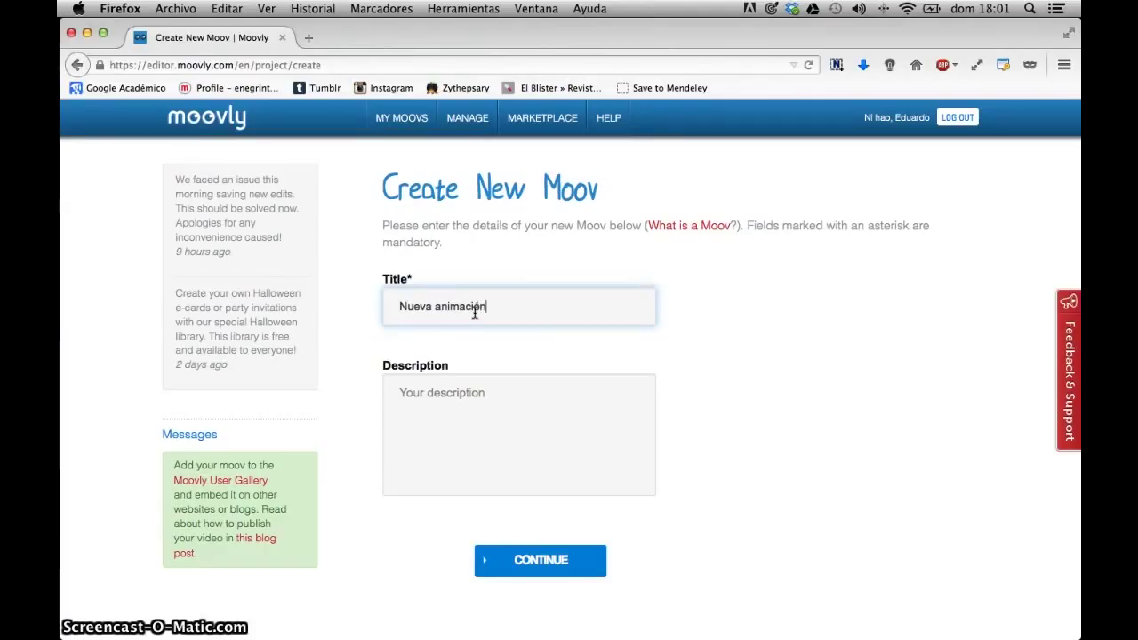
- Create the new Moov with the title Nueva animación and an empty description
{"action": "left_click", "coordinate": [548, 546]}
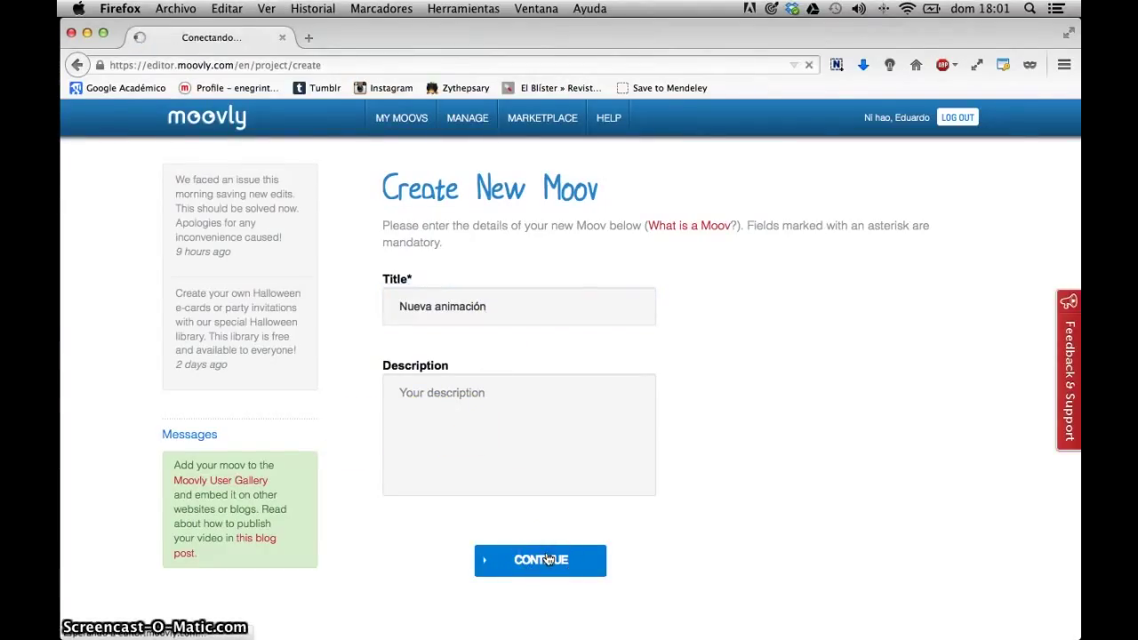
{"action": "left_click", "coordinate": [721, 550]}
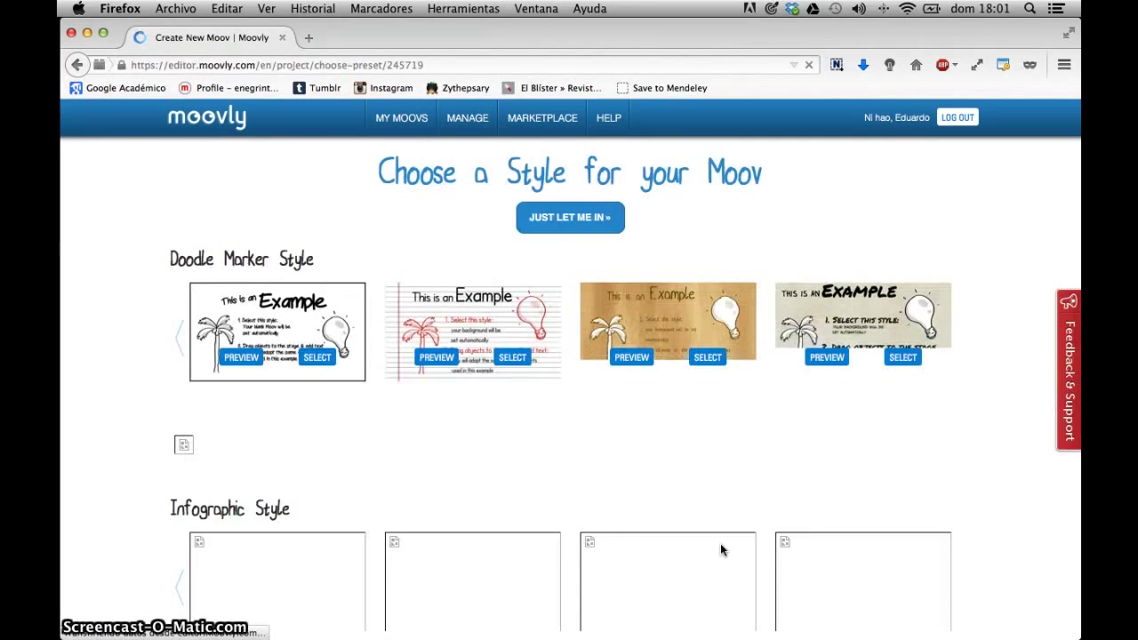
{"action": "left_click", "coordinate": [896, 485]}
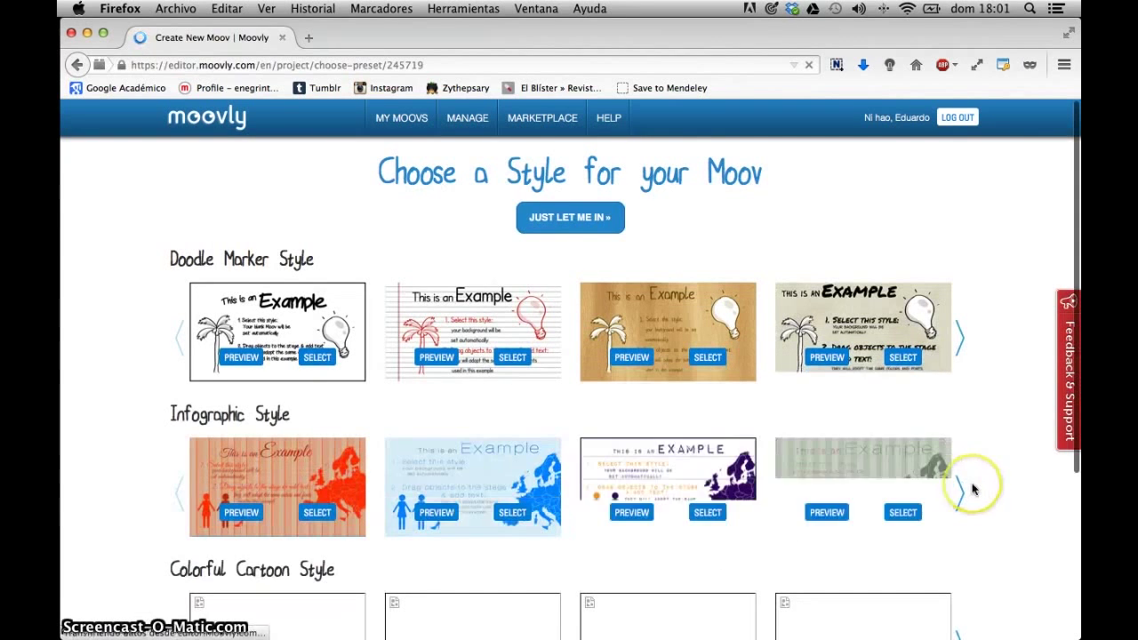
- Choose the grey-green striped Infographic style for the Moov and quit the introductory tour
{"action": "scroll", "coordinate": [973, 485], "scroll_direction": "down", "scroll_amount": 2}
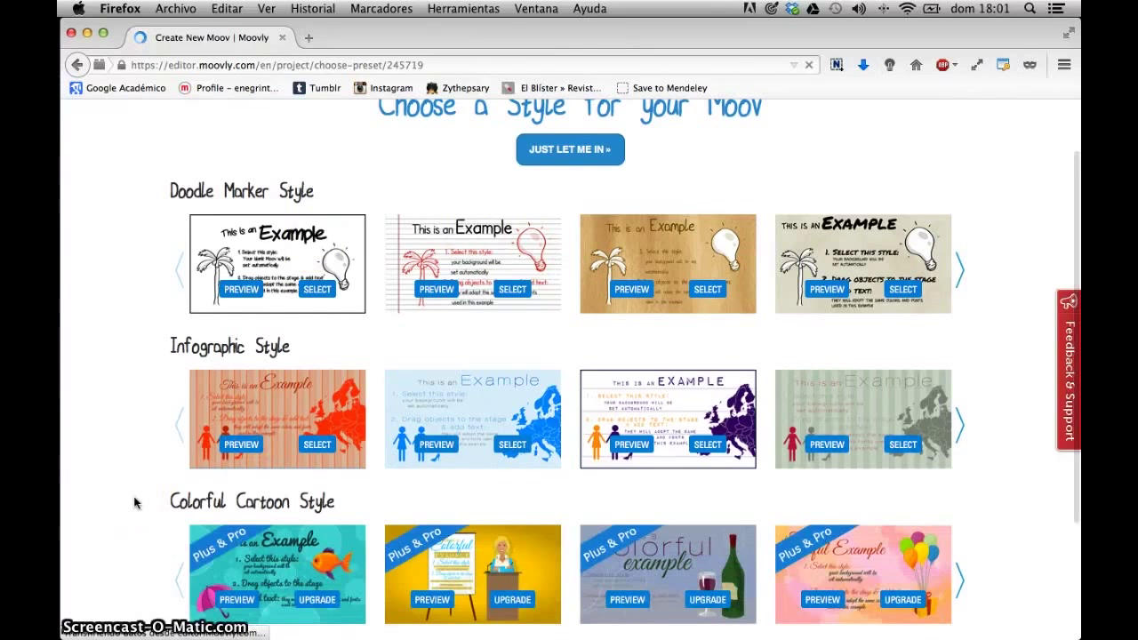
{"action": "scroll", "coordinate": [134, 503], "scroll_direction": "down", "scroll_amount": 3}
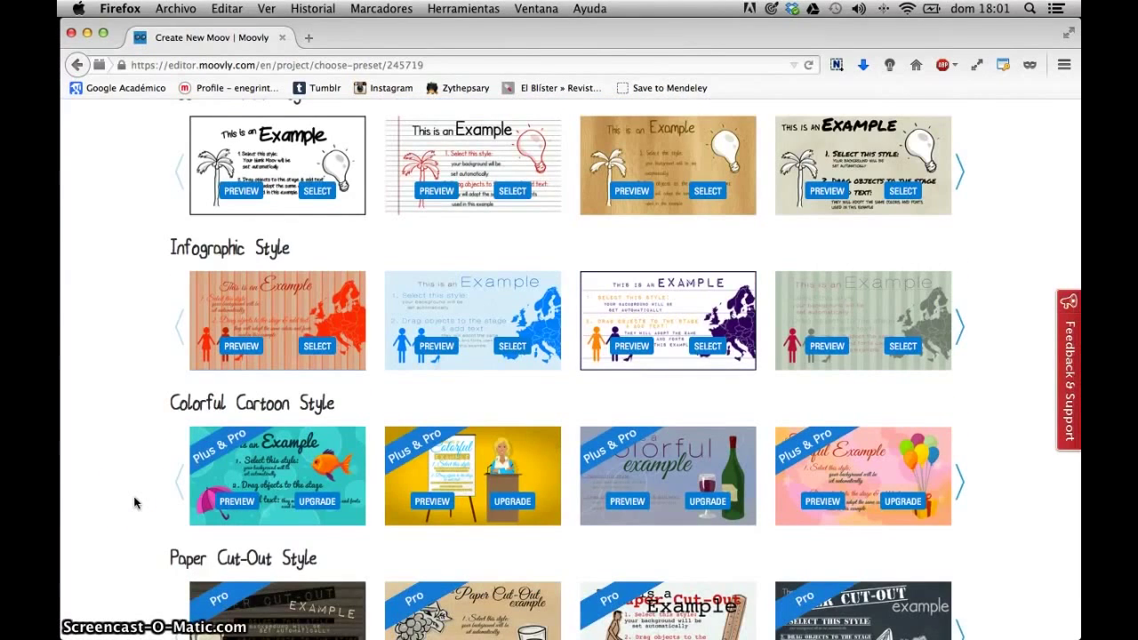
{"action": "scroll", "coordinate": [134, 503], "scroll_direction": "up", "scroll_amount": 5}
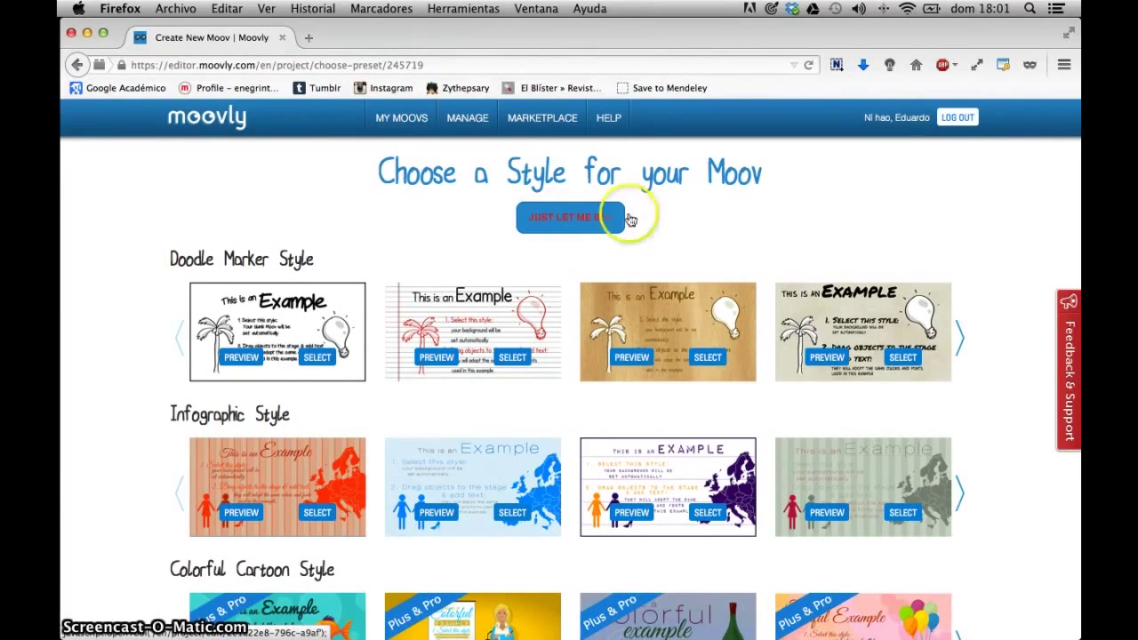
{"action": "scroll", "coordinate": [703, 218], "scroll_direction": "down", "scroll_amount": 5}
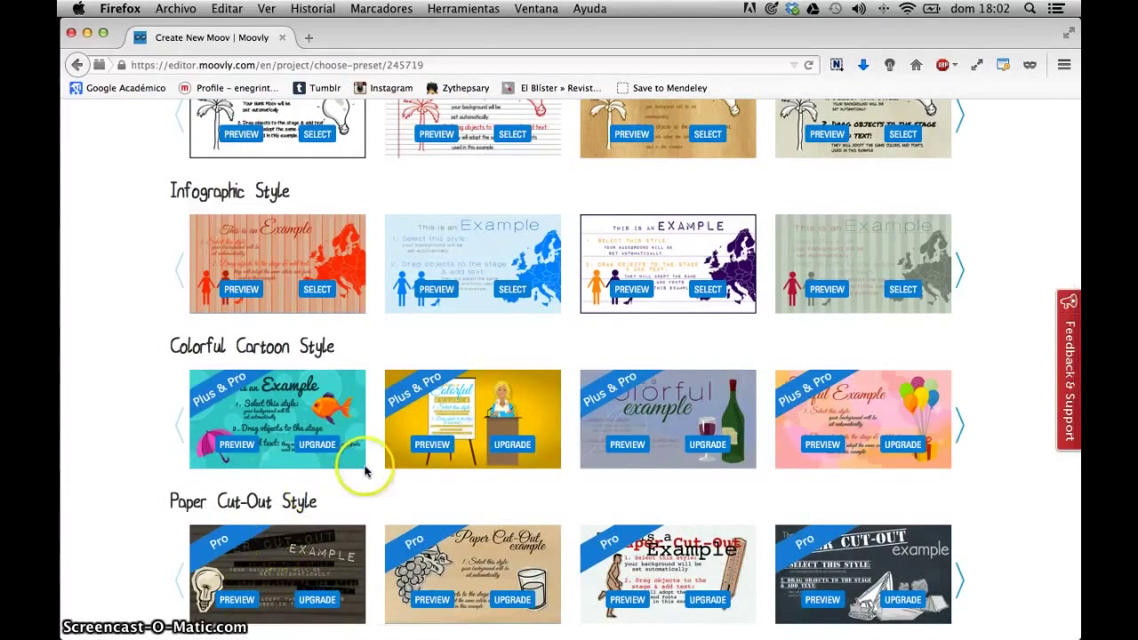
{"action": "scroll", "coordinate": [363, 456], "scroll_direction": "up", "scroll_amount": 3}
{"action": "scroll", "coordinate": [364, 472], "scroll_direction": "up", "scroll_amount": 1}
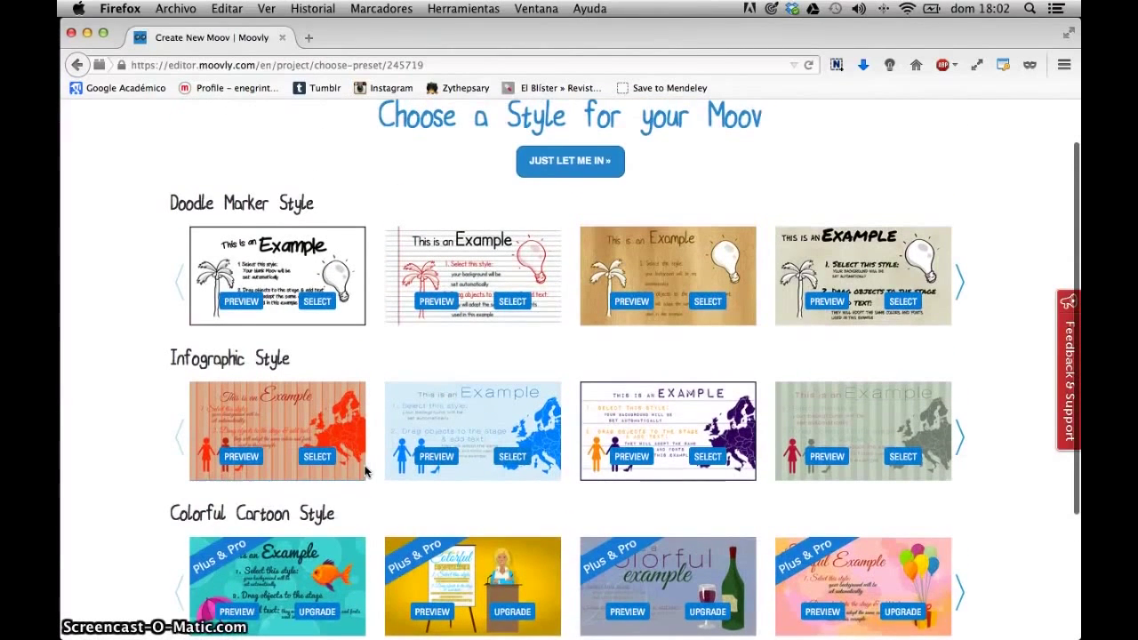
{"action": "scroll", "coordinate": [364, 472], "scroll_direction": "up", "scroll_amount": 1}
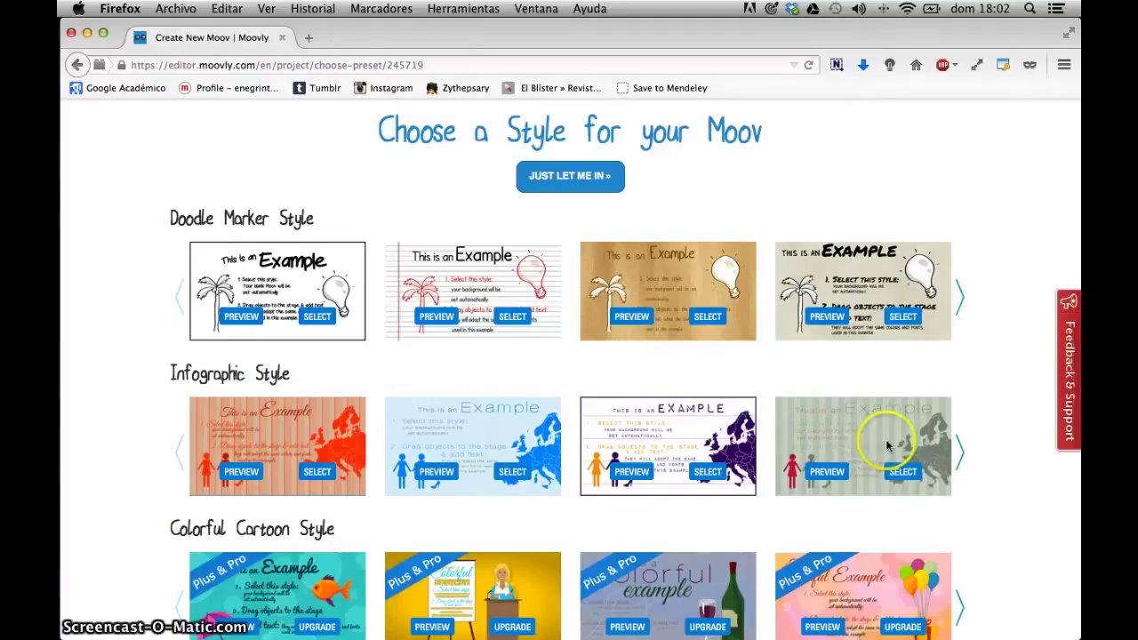
{"action": "left_click", "coordinate": [902, 471]}
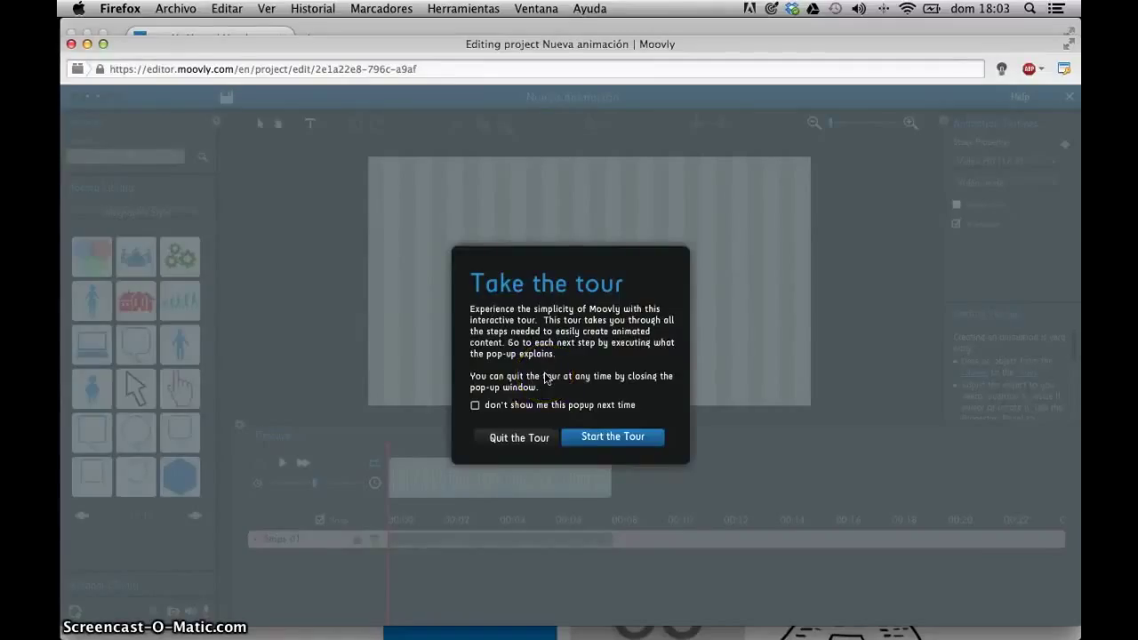
{"action": "left_click", "coordinate": [518, 438]}
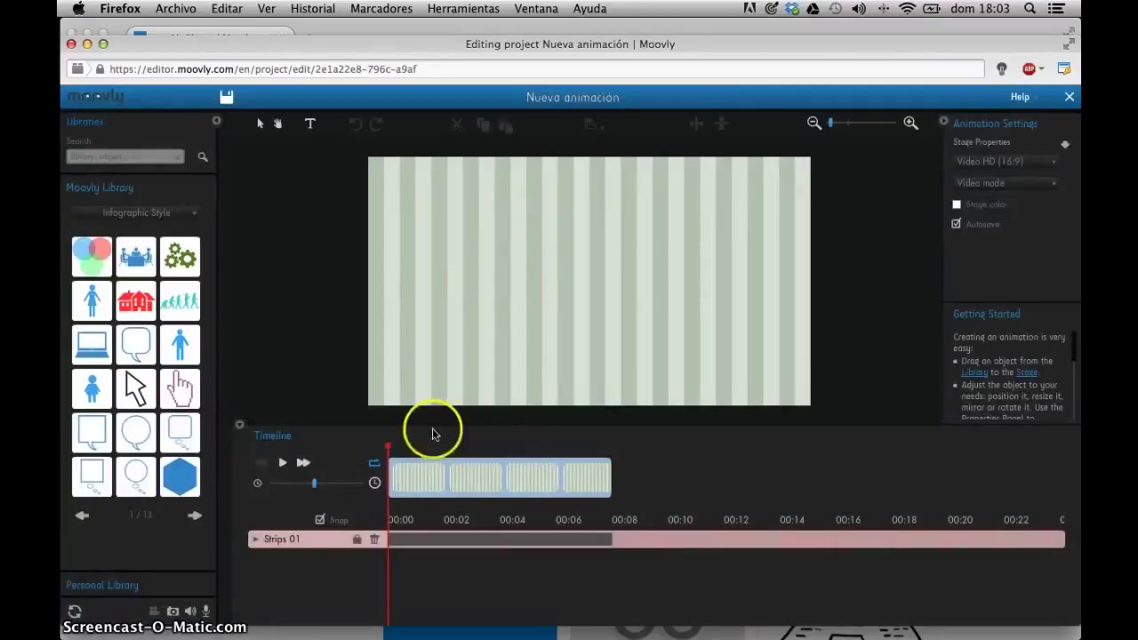
- Add the cogwheels object to the stage, enlarge it and place it in the stage's lower-right area
{"action": "left_click_drag", "start_coordinate": [388, 447], "coordinate": [323, 445]}
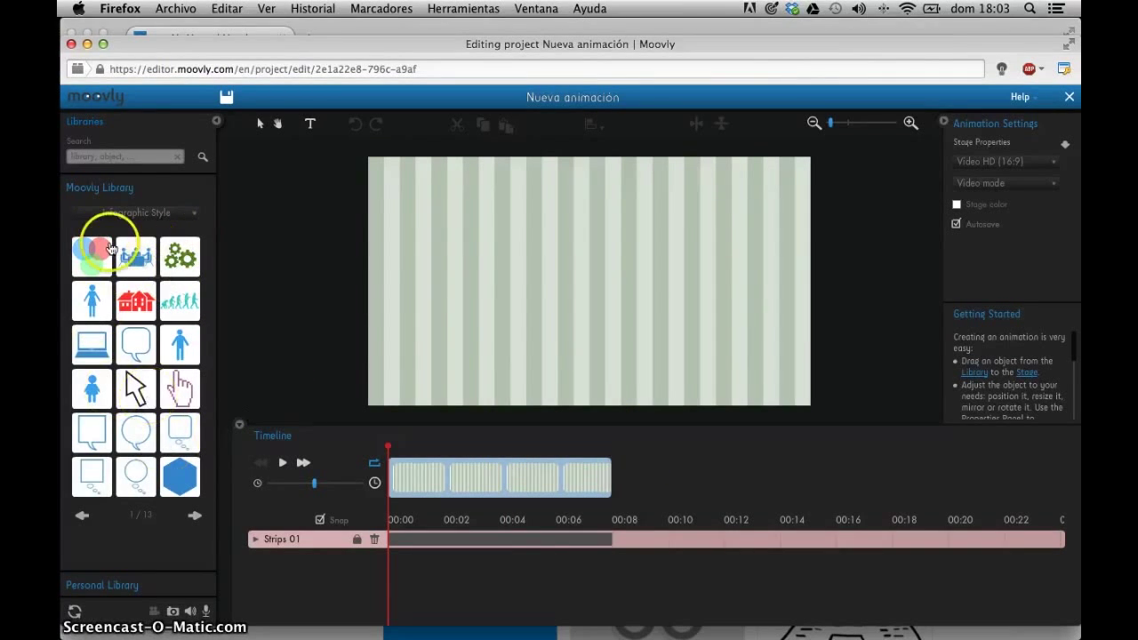
{"action": "mouse_move", "coordinate": [106, 265]}
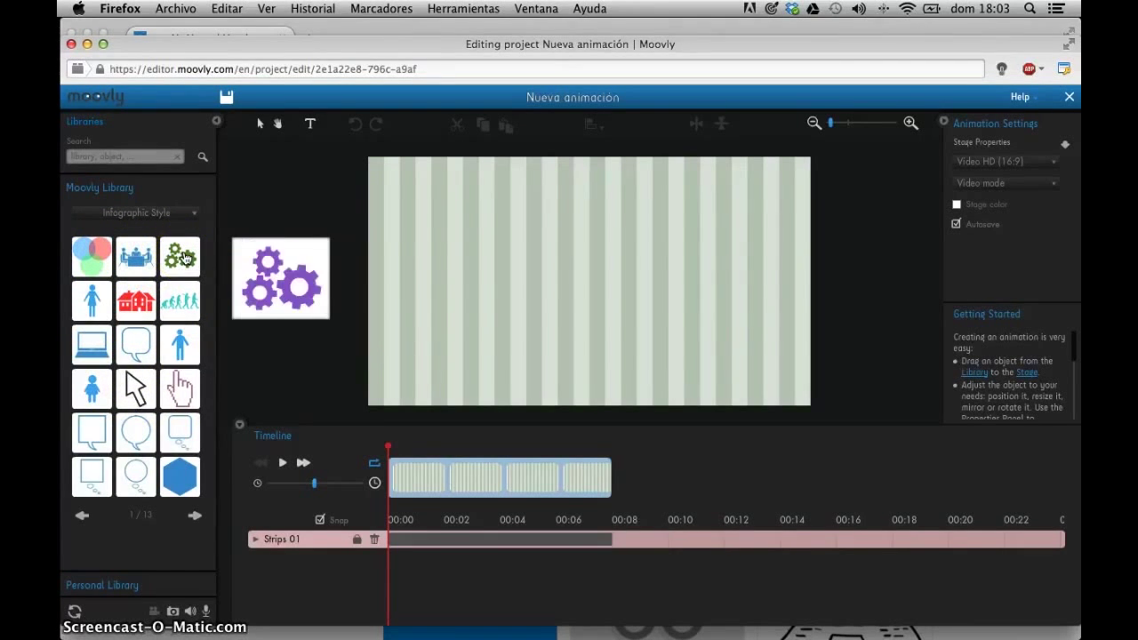
{"action": "left_click_drag", "start_coordinate": [185, 258], "coordinate": [452, 271]}
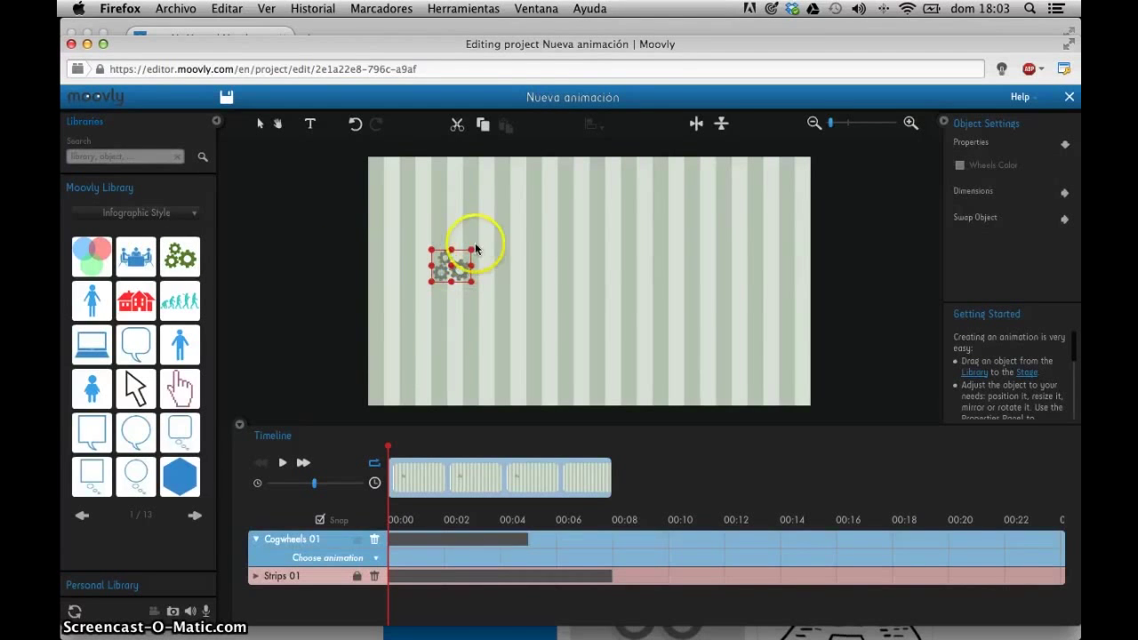
{"action": "left_click_drag", "start_coordinate": [472, 249], "coordinate": [533, 205]}
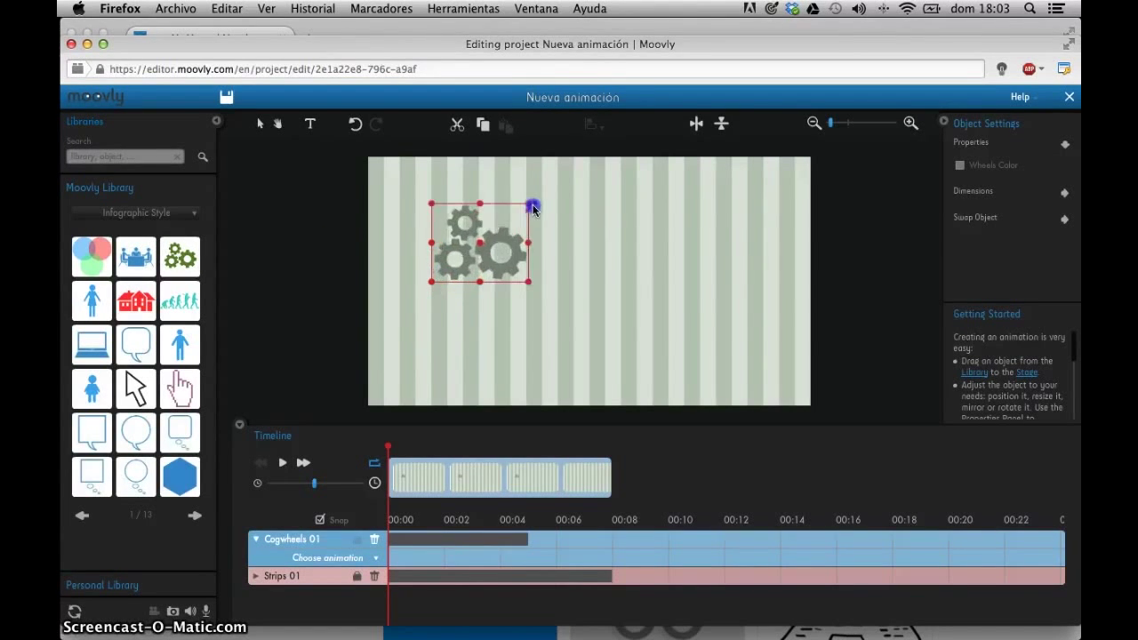
{"action": "left_click_drag", "start_coordinate": [496, 240], "coordinate": [719, 275]}
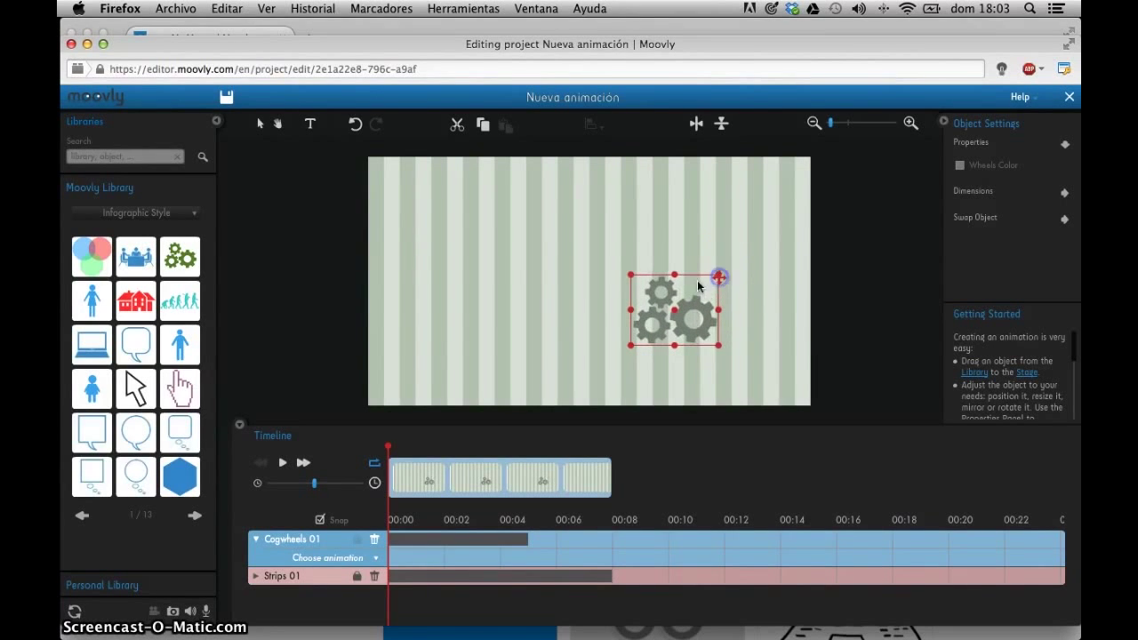
- Preview the animation briefly and move the cogwheels to the lower-left area of the stage
{"action": "left_click", "coordinate": [283, 464]}
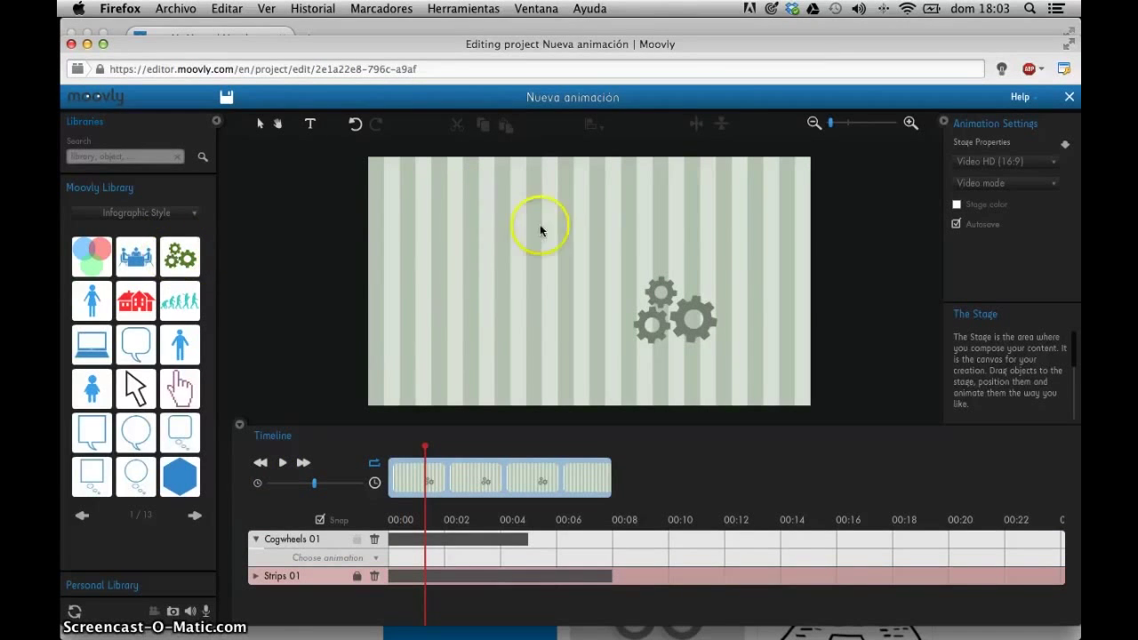
{"action": "left_click", "coordinate": [662, 316]}
{"action": "left_click_drag", "start_coordinate": [691, 305], "coordinate": [446, 327]}
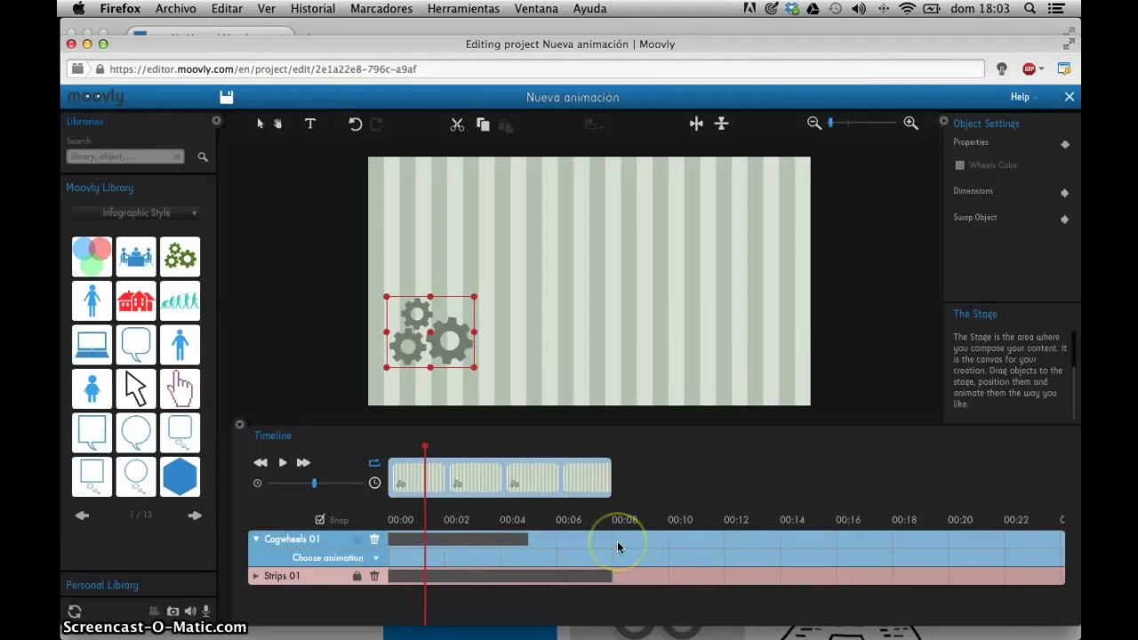
- Scrub the timeline from the start to about 00:10 to examine when the objects are visible
{"action": "left_click_drag", "start_coordinate": [496, 495], "coordinate": [374, 451]}
{"action": "left_click_drag", "start_coordinate": [389, 512], "coordinate": [671, 447]}
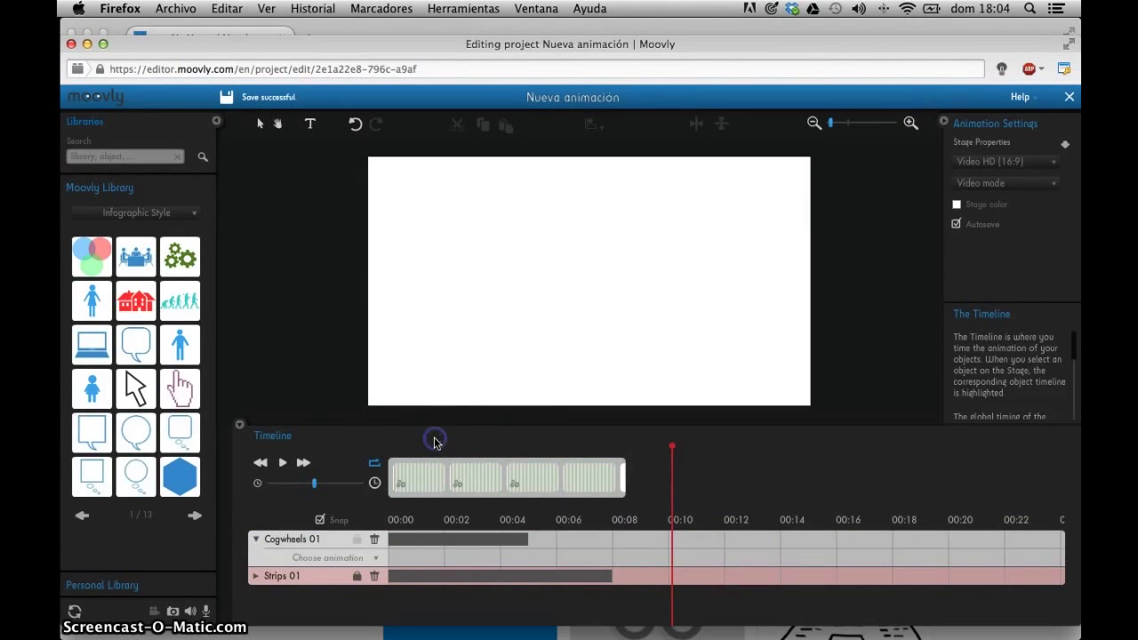
{"action": "mouse_move", "coordinate": [594, 471]}
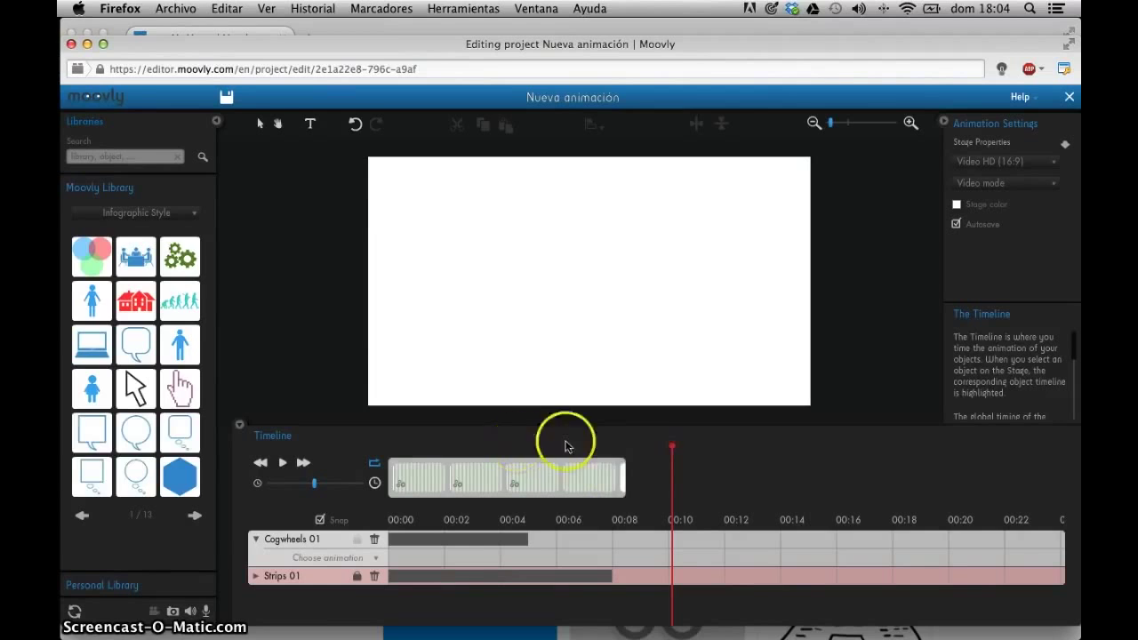
- Add a rounded-square talk balloon near the centre of the stage, starting at about 00:02
{"action": "left_click_drag", "start_coordinate": [671, 449], "coordinate": [454, 444]}
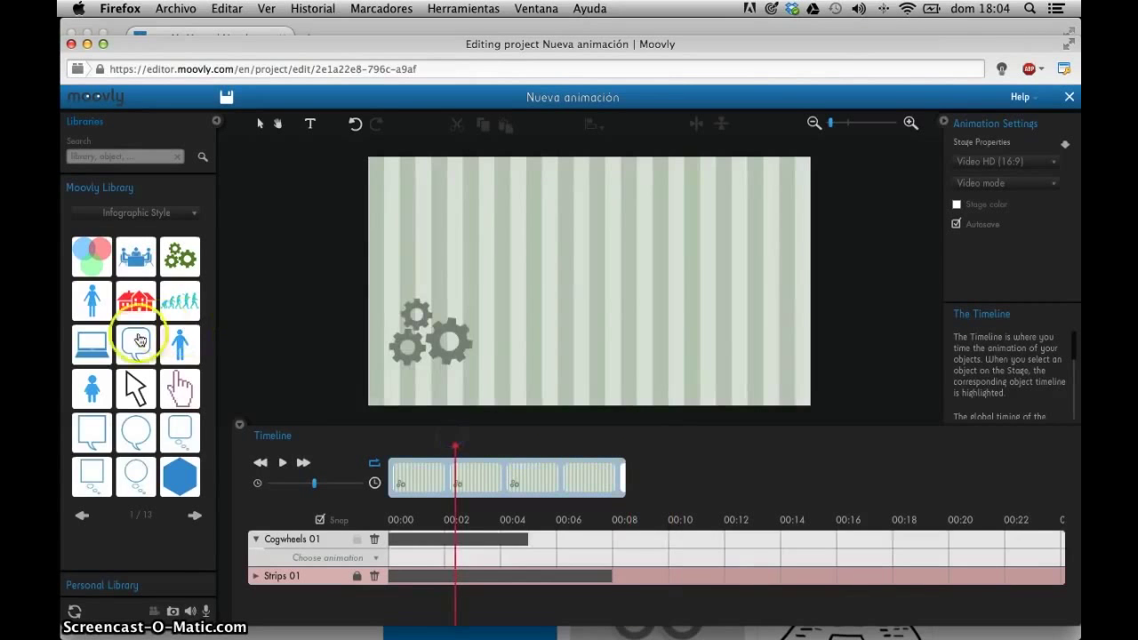
{"action": "left_click_drag", "start_coordinate": [138, 344], "coordinate": [594, 256]}
{"action": "left_click", "coordinate": [316, 526]}
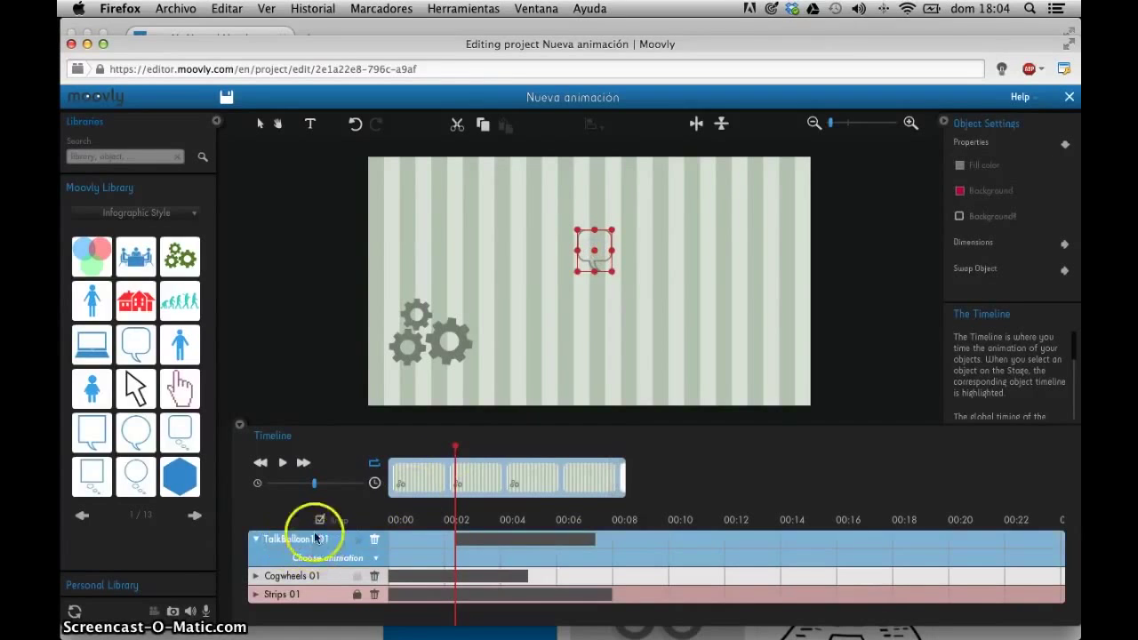
{"action": "left_click", "coordinate": [257, 540]}
{"action": "left_click", "coordinate": [257, 539]}
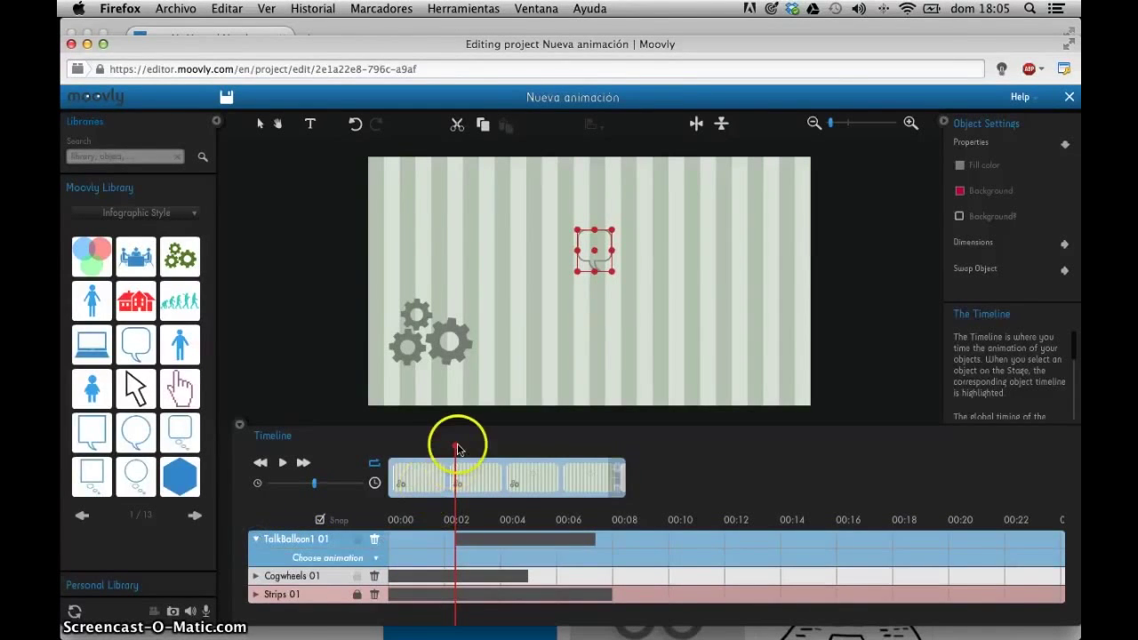
- Move the talk balloon's time bar to 00:00 and preview the animation from the start
{"action": "left_click_drag", "start_coordinate": [455, 447], "coordinate": [437, 463]}
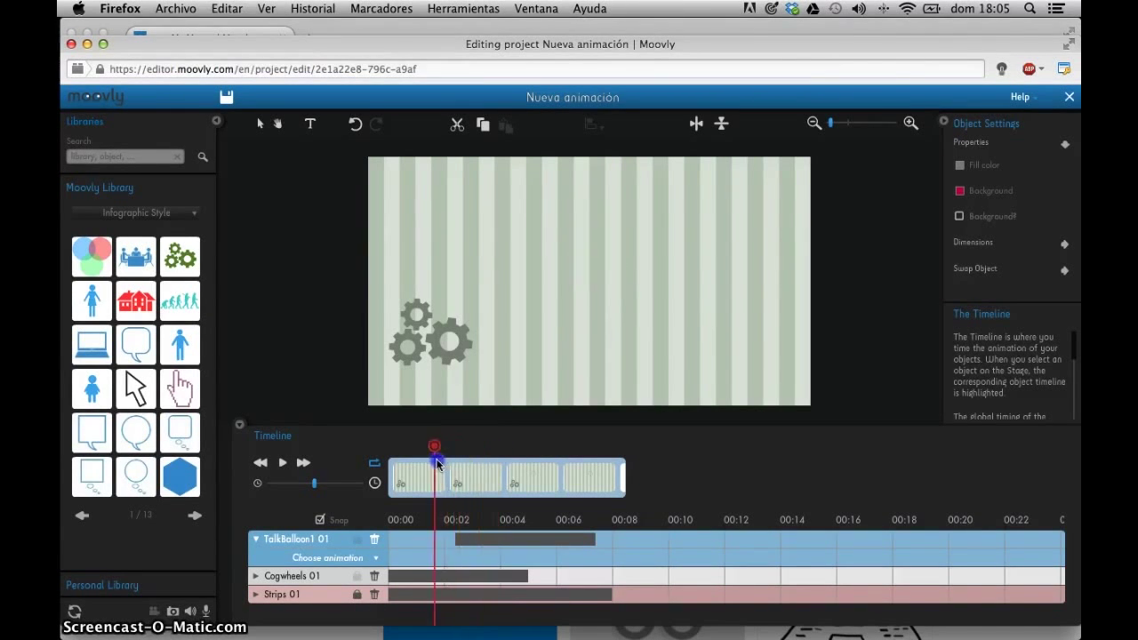
{"action": "left_click", "coordinate": [496, 536]}
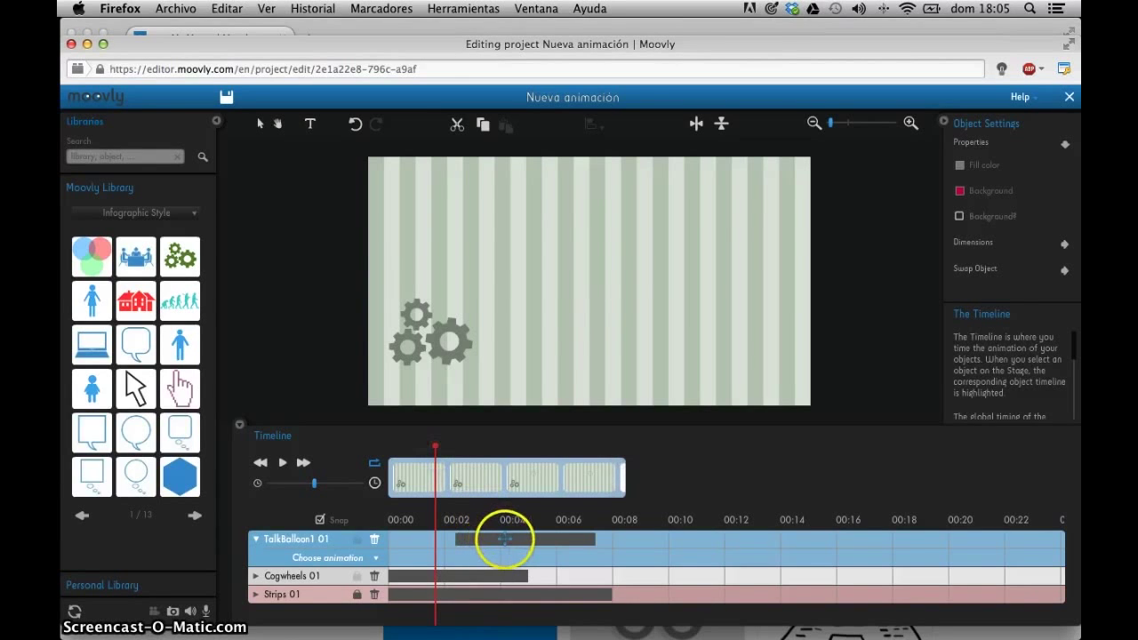
{"action": "left_click", "coordinate": [502, 537]}
{"action": "mouse_move", "coordinate": [466, 540]}
{"action": "left_mouse_down"}
{"action": "mouse_move", "coordinate": [536, 541]}
{"action": "mouse_move", "coordinate": [483, 542]}
{"action": "left_mouse_up"}
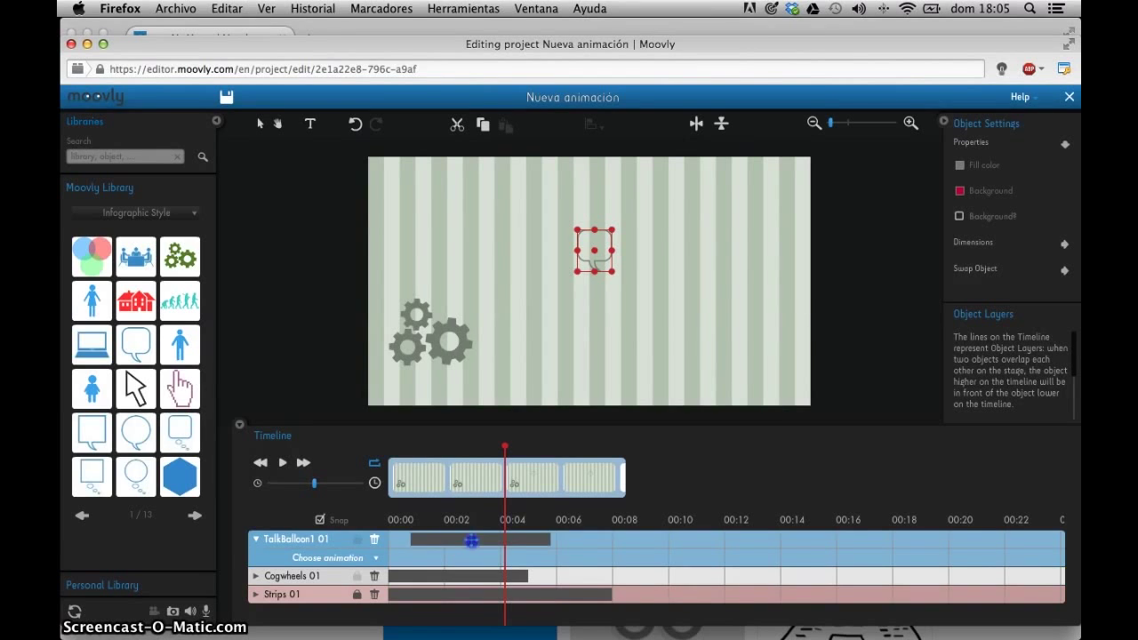
{"action": "left_click_drag", "start_coordinate": [505, 446], "coordinate": [380, 444]}
{"action": "key", "text": "space"}
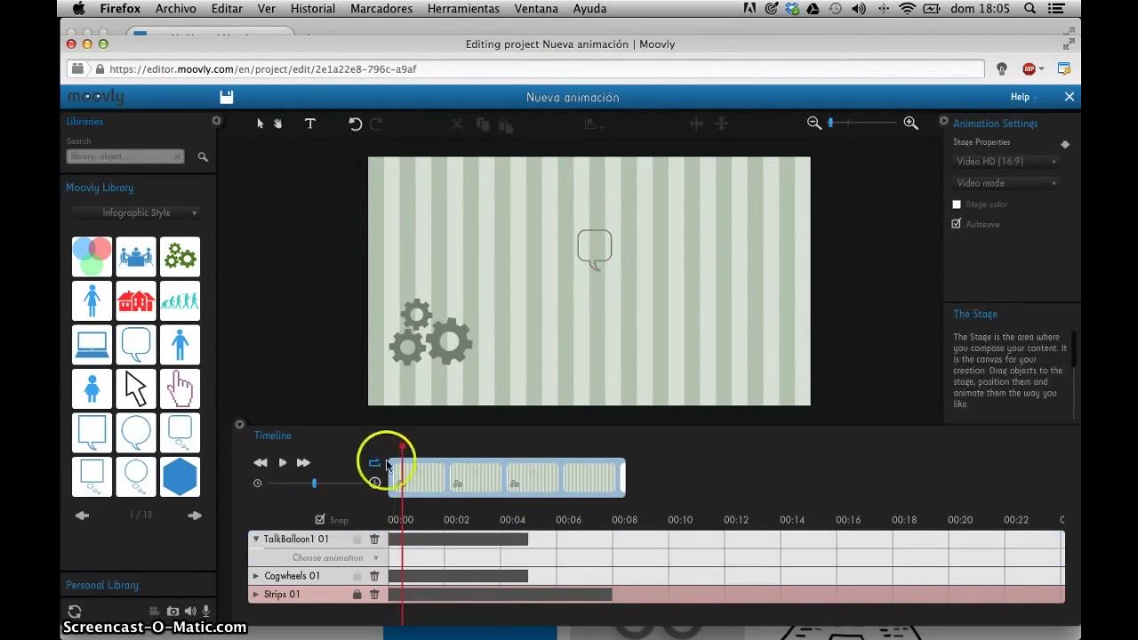
- Shift the talk balloon's time bar to start at about 00:07 and play the animation
{"action": "left_click_drag", "start_coordinate": [440, 539], "coordinate": [631, 540]}
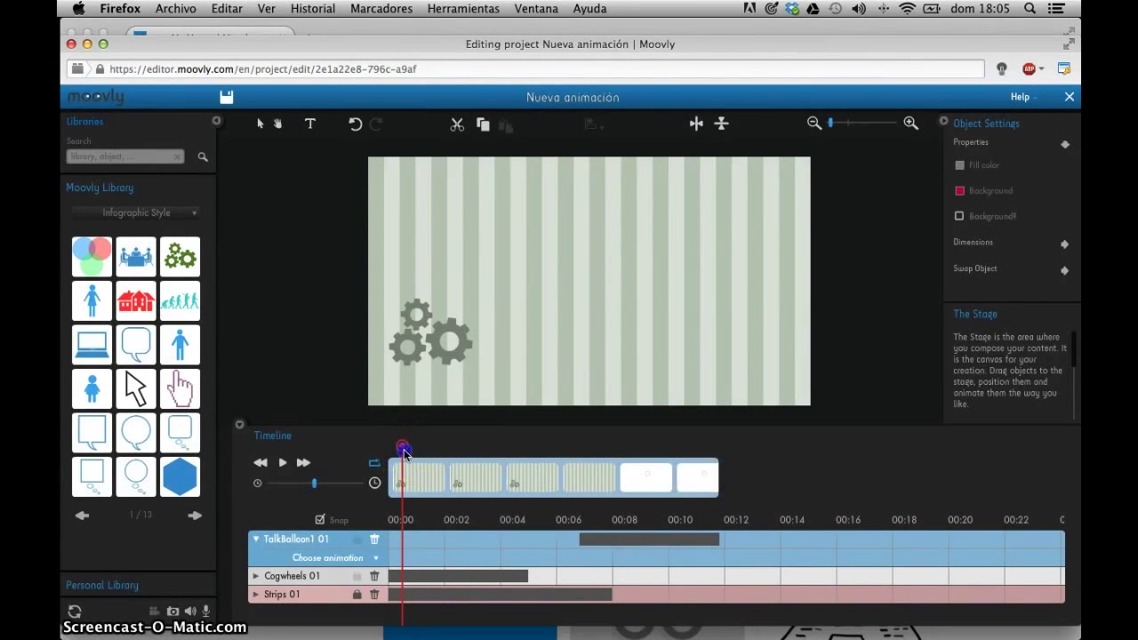
{"action": "left_click_drag", "start_coordinate": [452, 449], "coordinate": [469, 445]}
{"action": "mouse_move", "coordinate": [445, 521]}
{"action": "left_mouse_down"}
{"action": "mouse_move", "coordinate": [426, 521]}
{"action": "mouse_move", "coordinate": [461, 525]}
{"action": "left_mouse_up"}
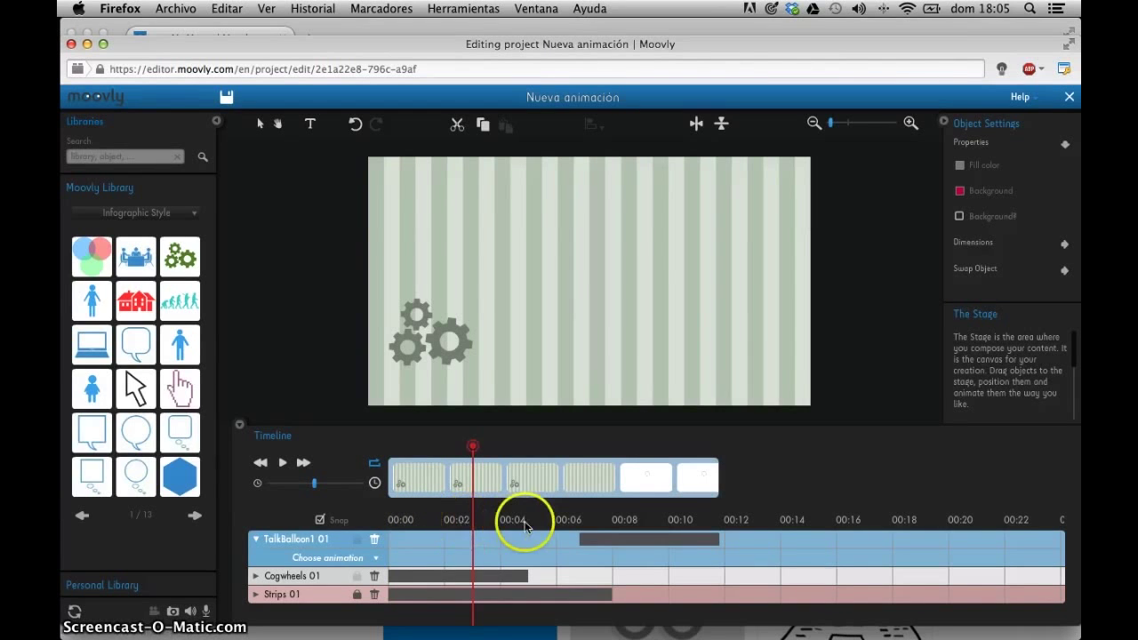
{"action": "key", "text": "space"}
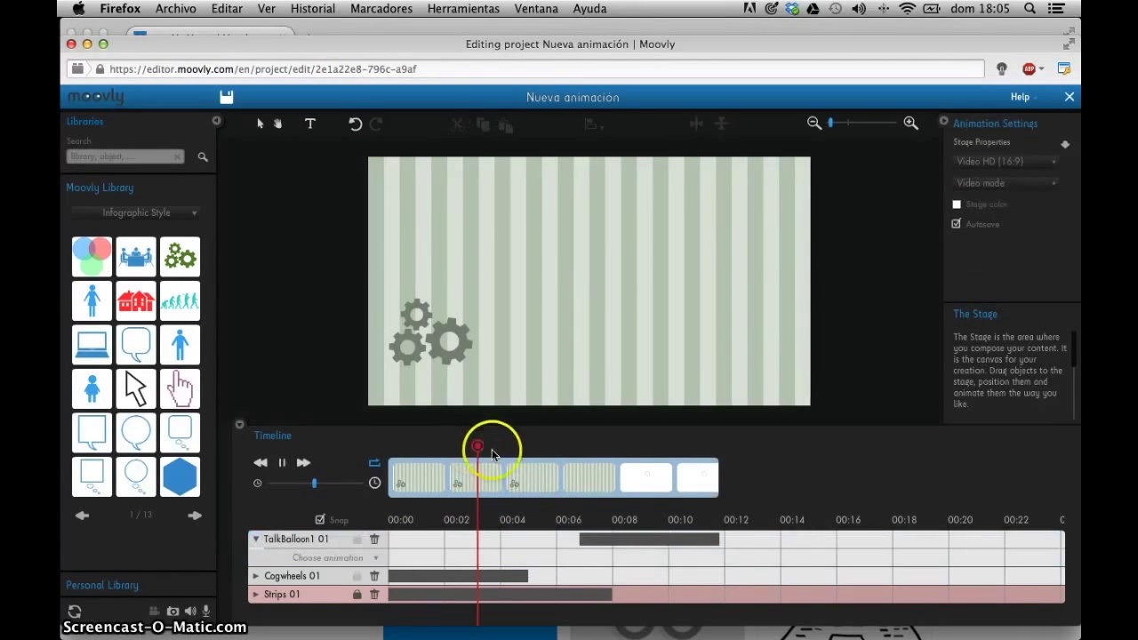
- Move the talk balloon's time bar to start at about 00:04.5 and shorten it to end at about 00:06
{"action": "left_click_drag", "start_coordinate": [616, 536], "coordinate": [551, 535]}
{"action": "left_click_drag", "start_coordinate": [514, 445], "coordinate": [578, 444]}
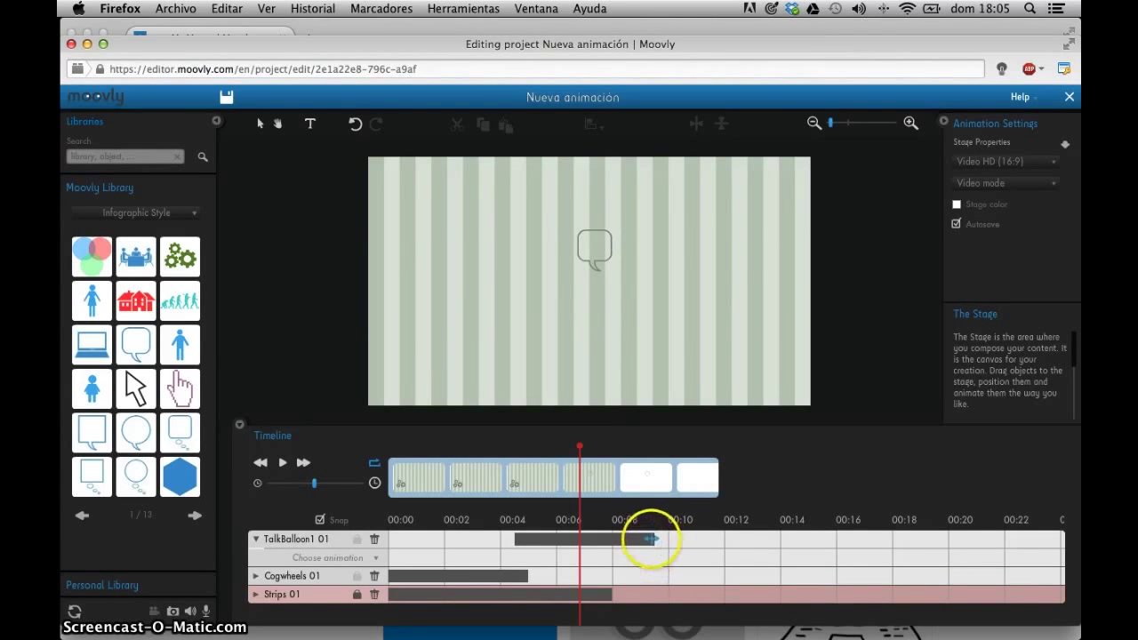
{"action": "left_click_drag", "start_coordinate": [654, 538], "coordinate": [560, 541]}
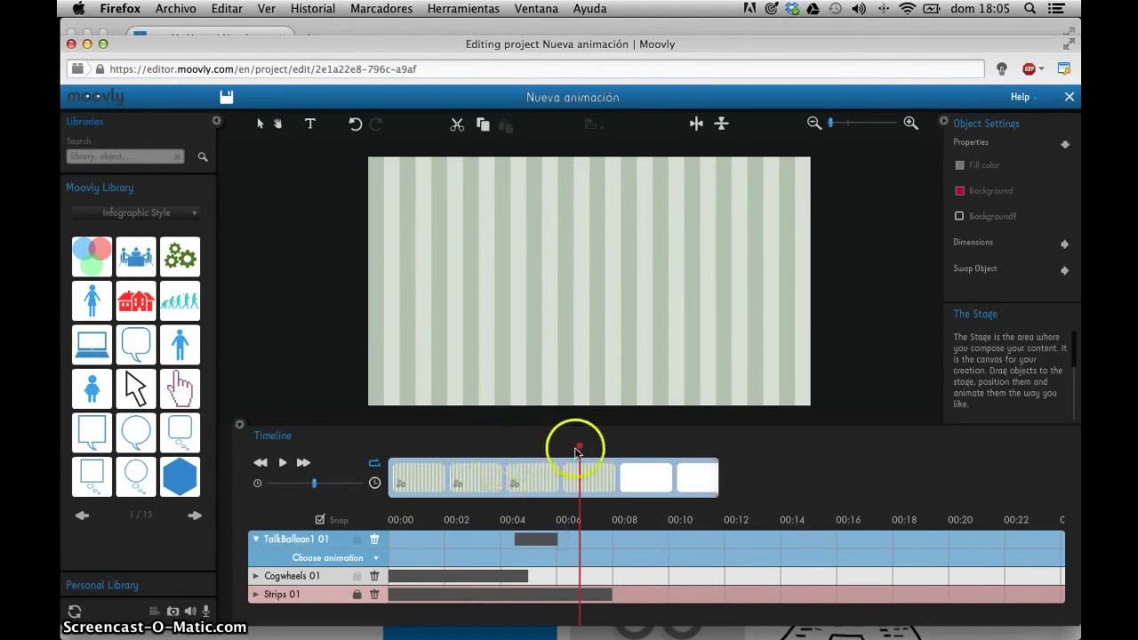
- Play the animation from about 00:04 to check the talk balloon's timing
{"action": "left_click_drag", "start_coordinate": [577, 449], "coordinate": [503, 449]}
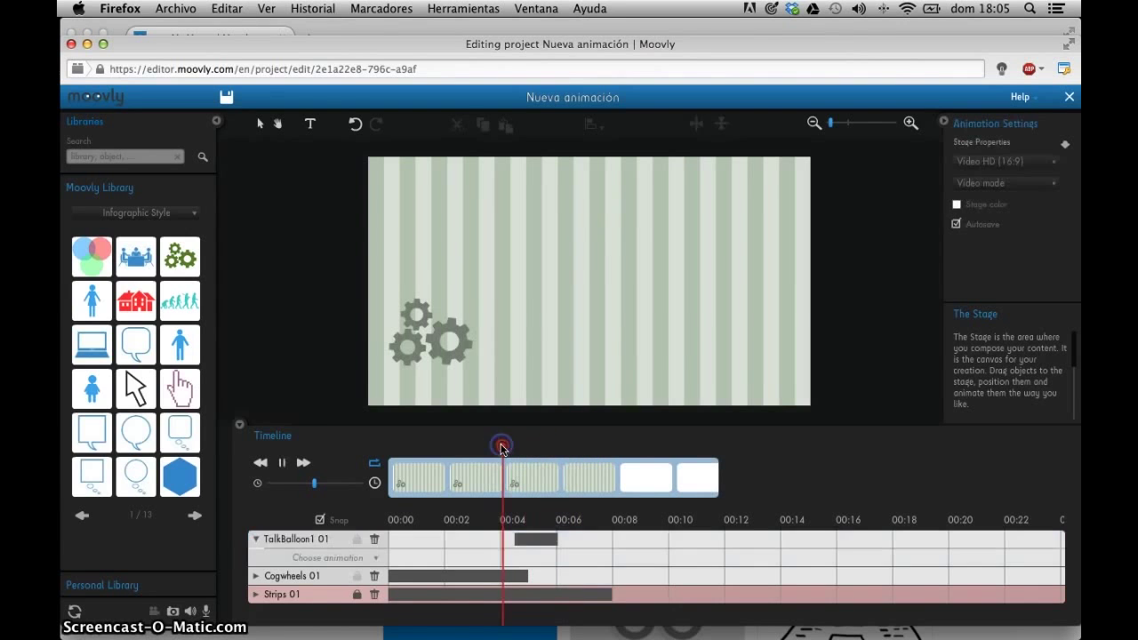
{"action": "mouse_move", "coordinate": [683, 477]}
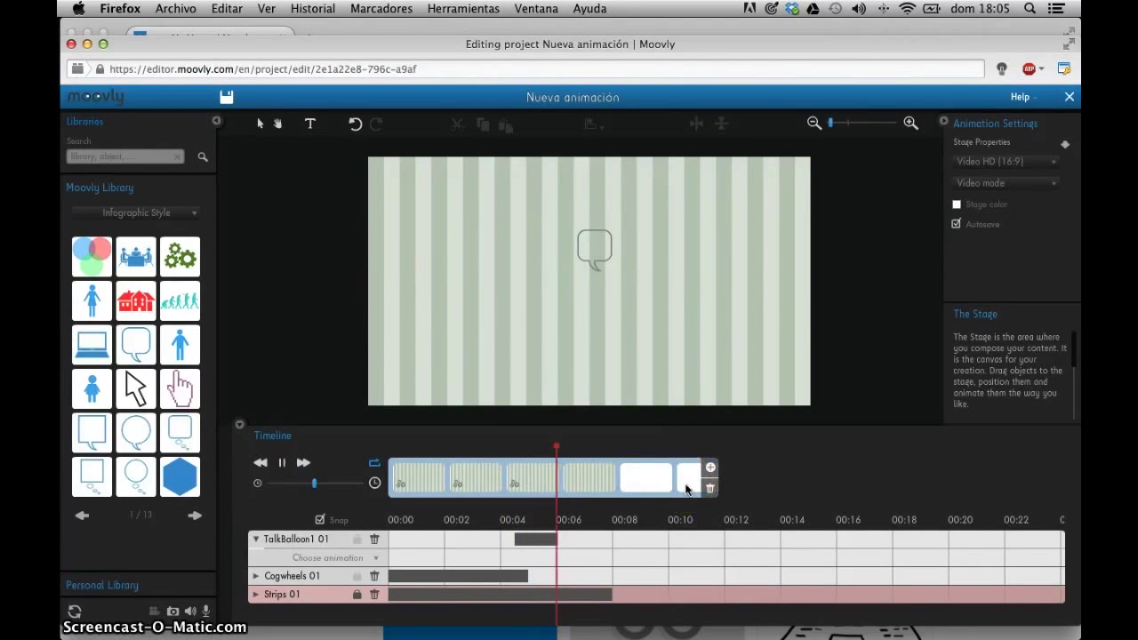
{"action": "left_click", "coordinate": [495, 521]}
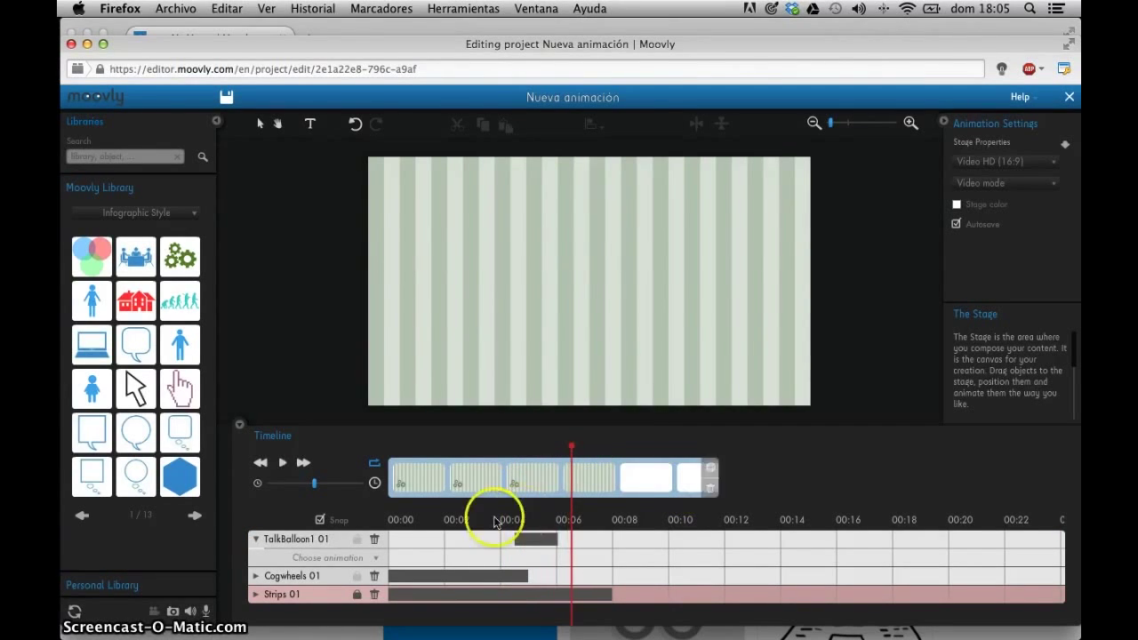
- Apply the Present Hand In animation to the talk balloon in the timeline
{"action": "left_click", "coordinate": [255, 539]}
{"action": "left_click", "coordinate": [256, 539]}
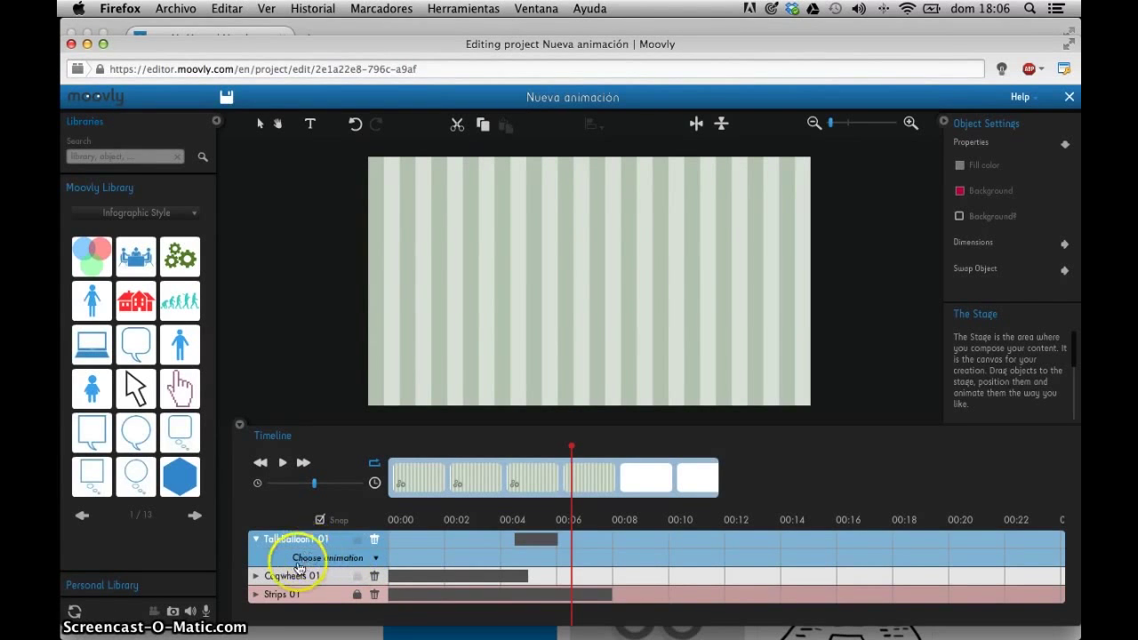
{"action": "left_click", "coordinate": [375, 560]}
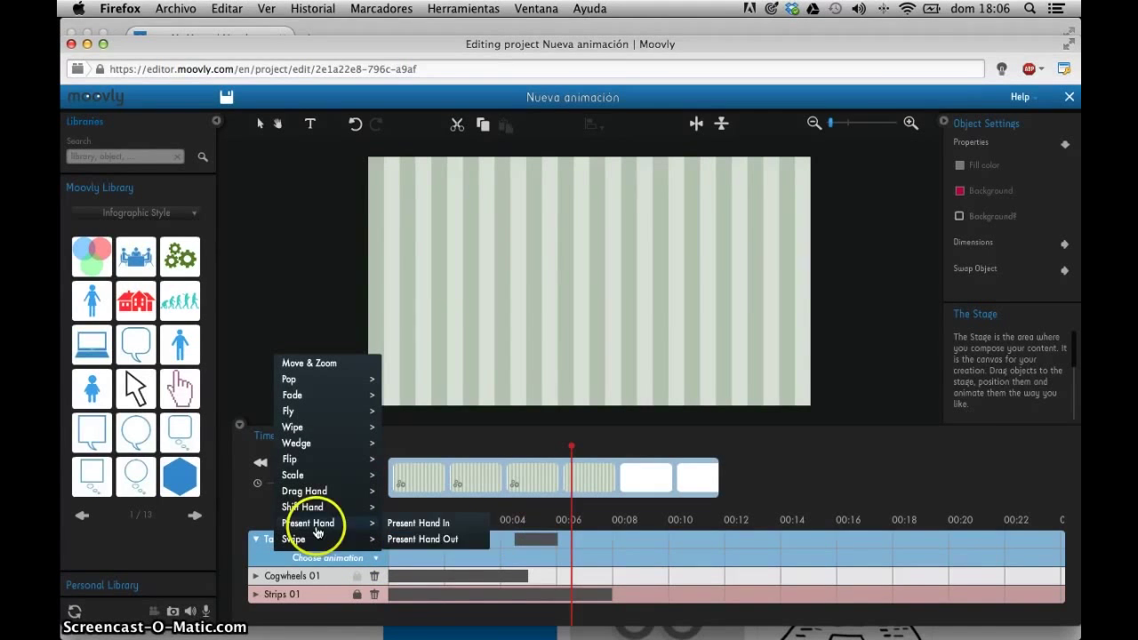
{"action": "mouse_move", "coordinate": [317, 384]}
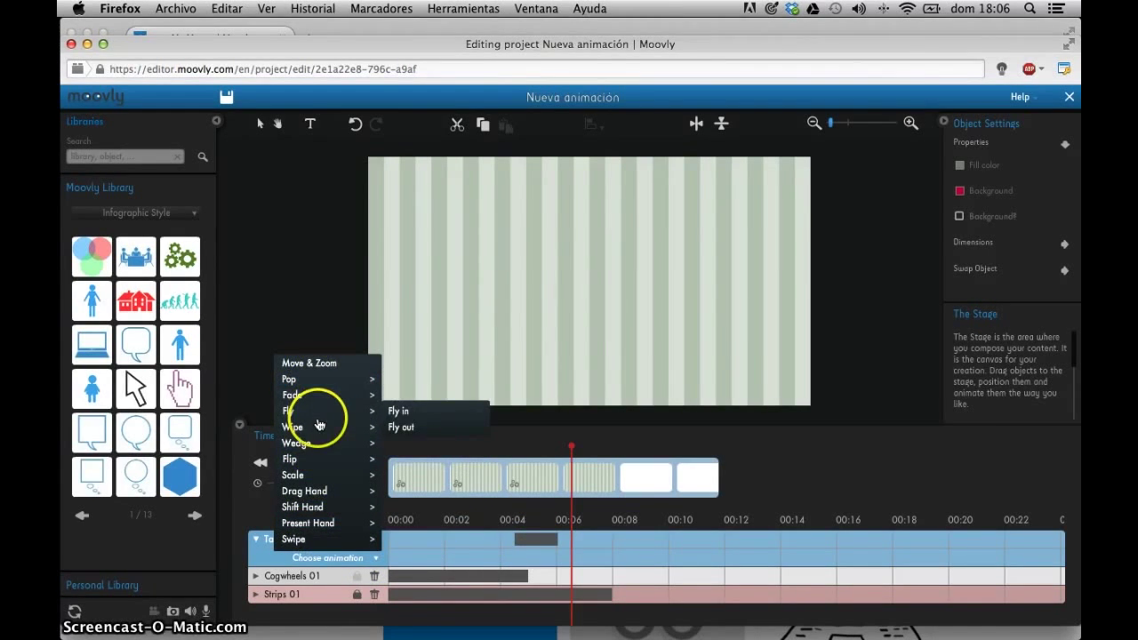
{"action": "mouse_move", "coordinate": [307, 523]}
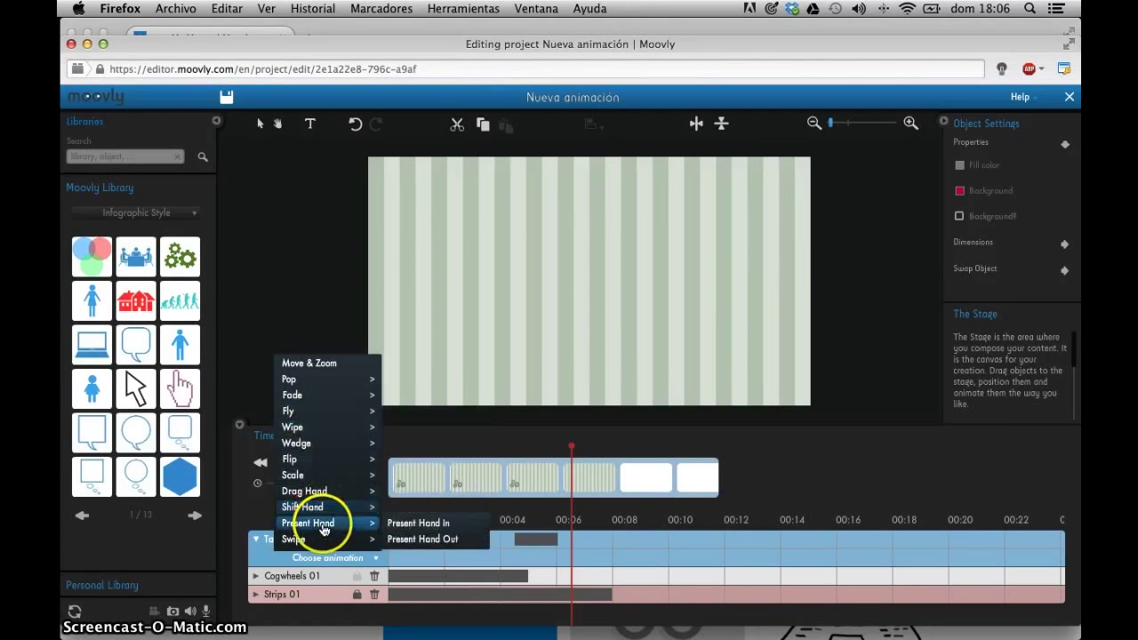
{"action": "left_click", "coordinate": [400, 524]}
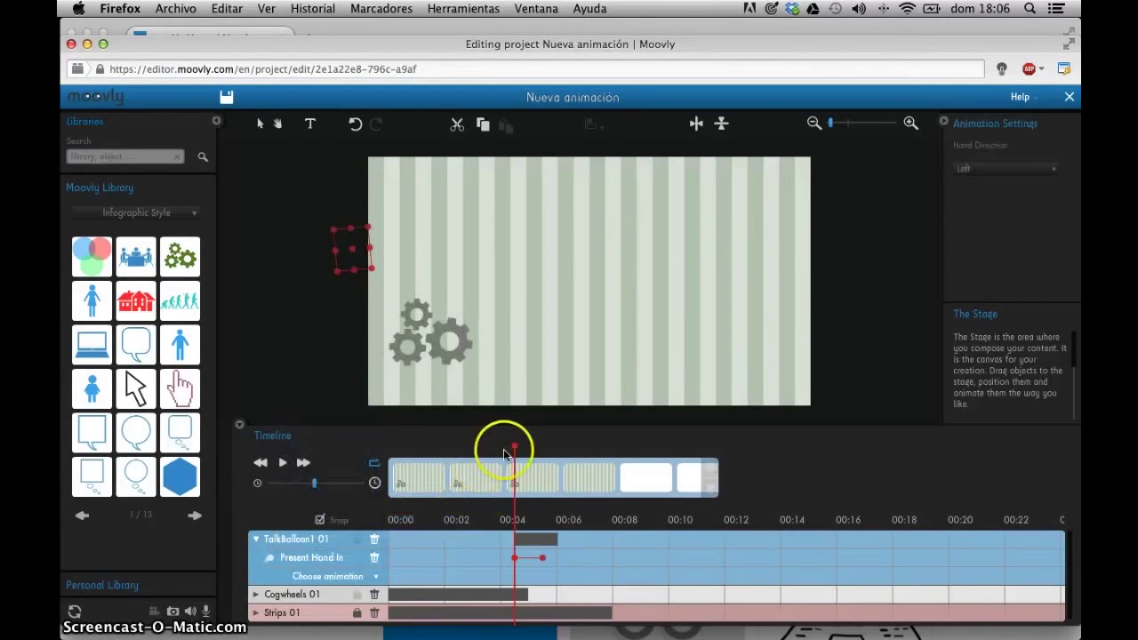
- Play the animation twice from about 00:04 to check the talk balloon's hand entrance
{"action": "left_click_drag", "start_coordinate": [511, 447], "coordinate": [501, 447]}
{"action": "key", "text": "space"}
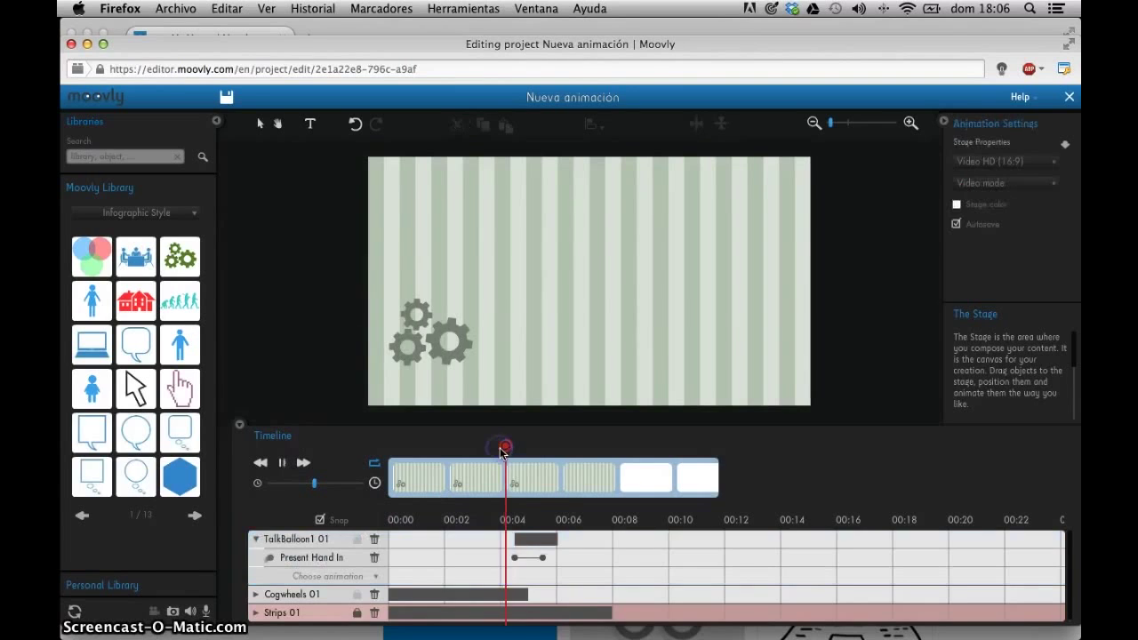
{"action": "key", "text": "space"}
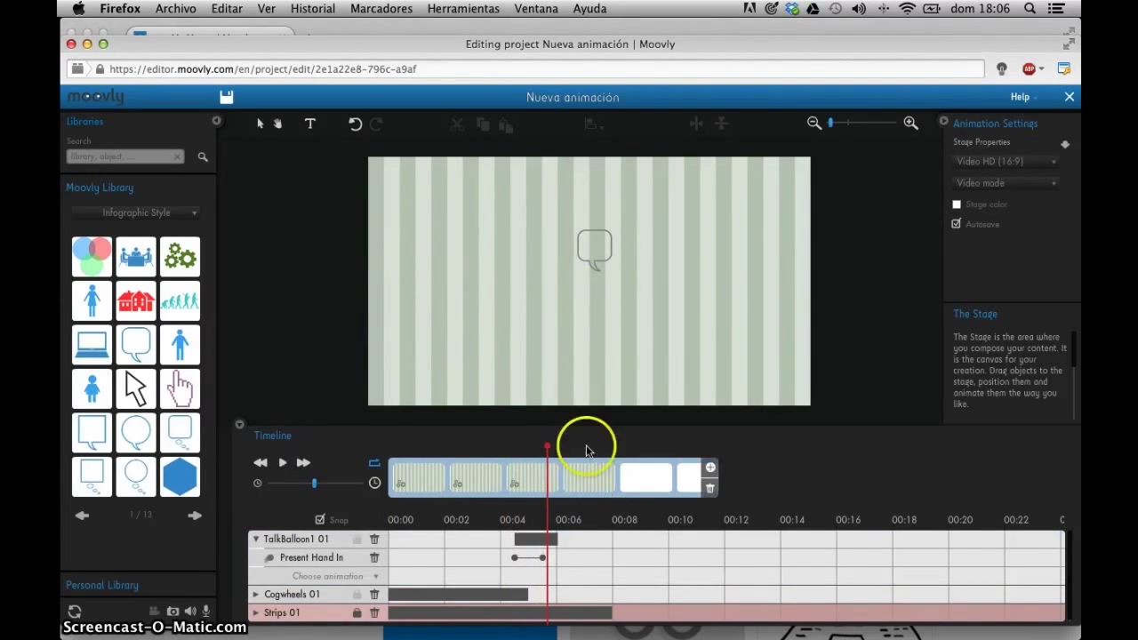
{"action": "left_click_drag", "start_coordinate": [548, 449], "coordinate": [502, 449]}
{"action": "key", "text": "space"}
{"action": "left_click", "coordinate": [595, 497]}
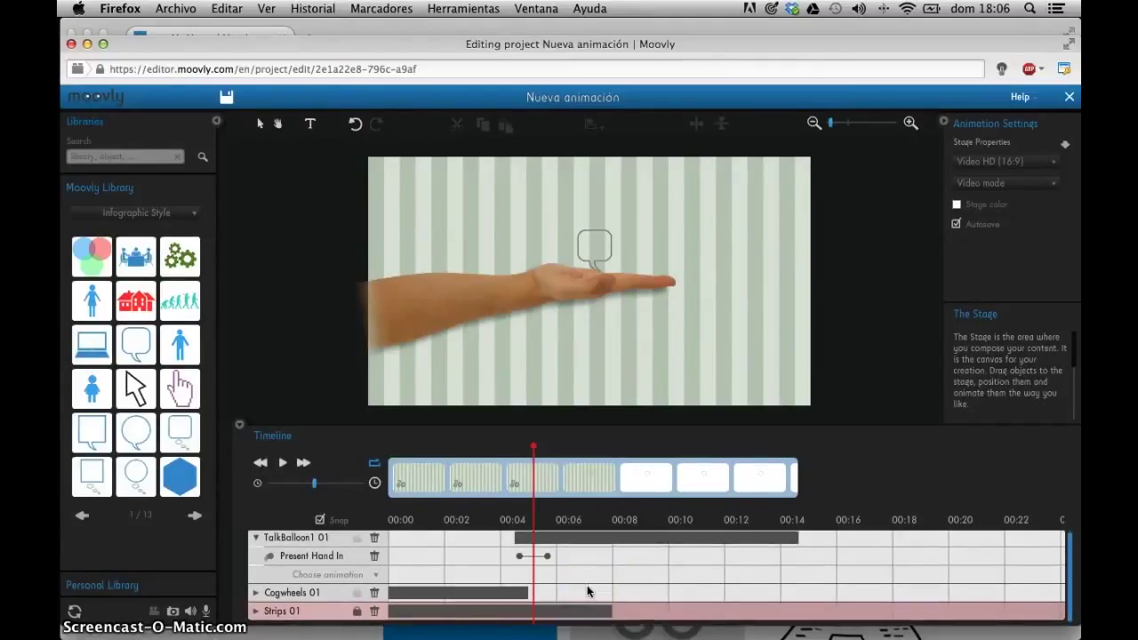
- Add the cursor arrow below the hand on the stage and shift its time bar to start at about 00:07
{"action": "left_click", "coordinate": [255, 539]}
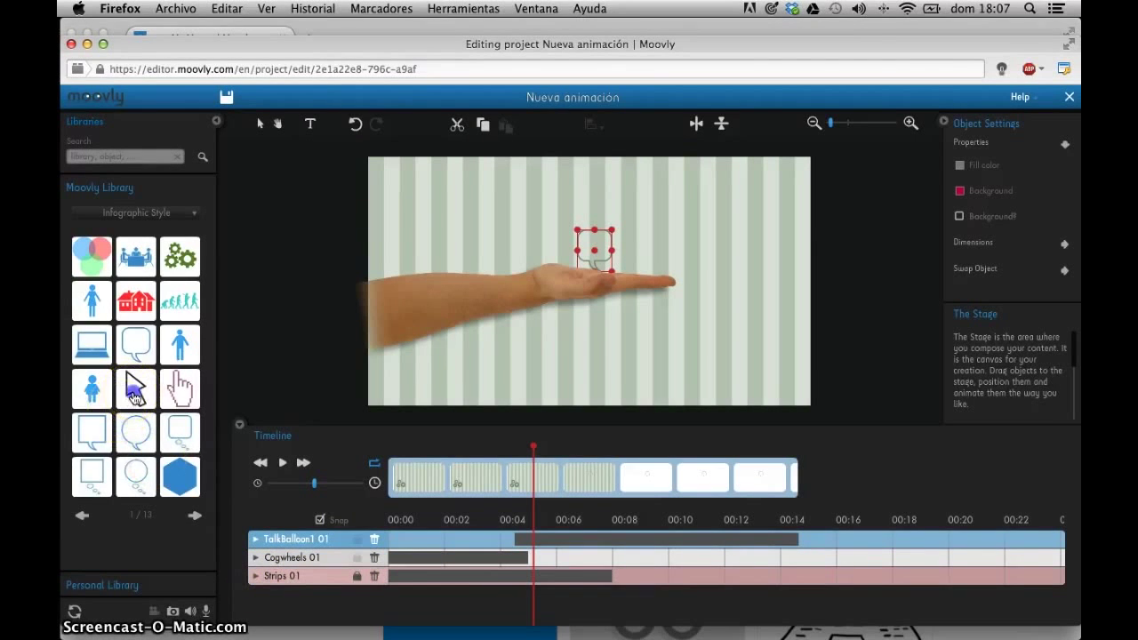
{"action": "left_click_drag", "start_coordinate": [615, 368], "coordinate": [615, 368]}
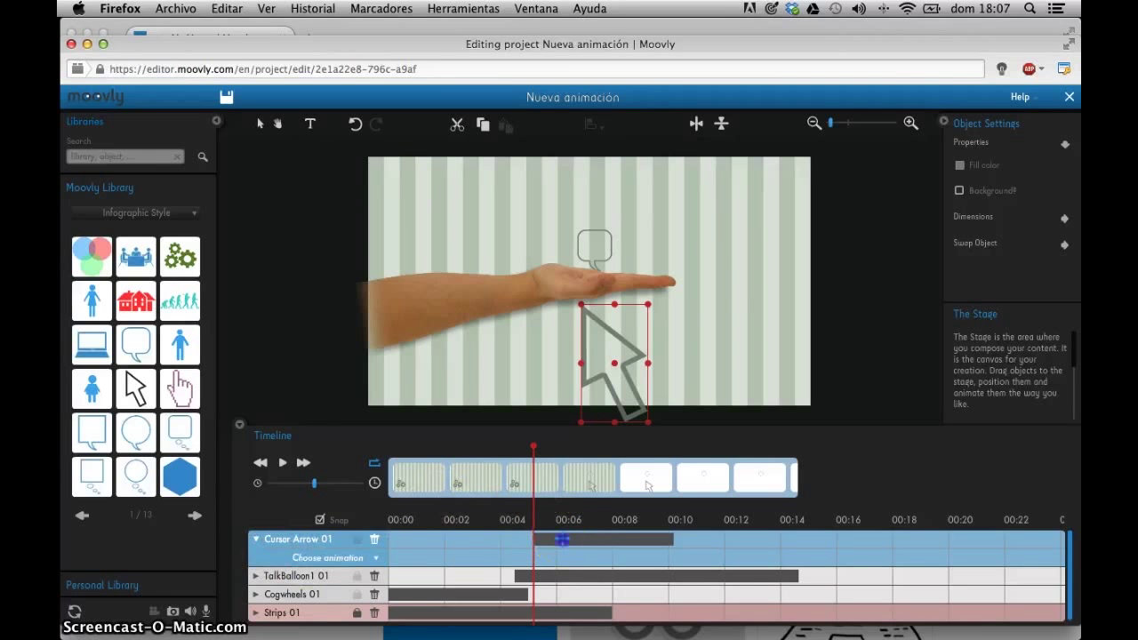
{"action": "left_click_drag", "start_coordinate": [561, 540], "coordinate": [606, 540]}
- Play the animation from about 00:02 to check the timing of the stage objects
{"action": "left_click_drag", "start_coordinate": [537, 456], "coordinate": [437, 454]}
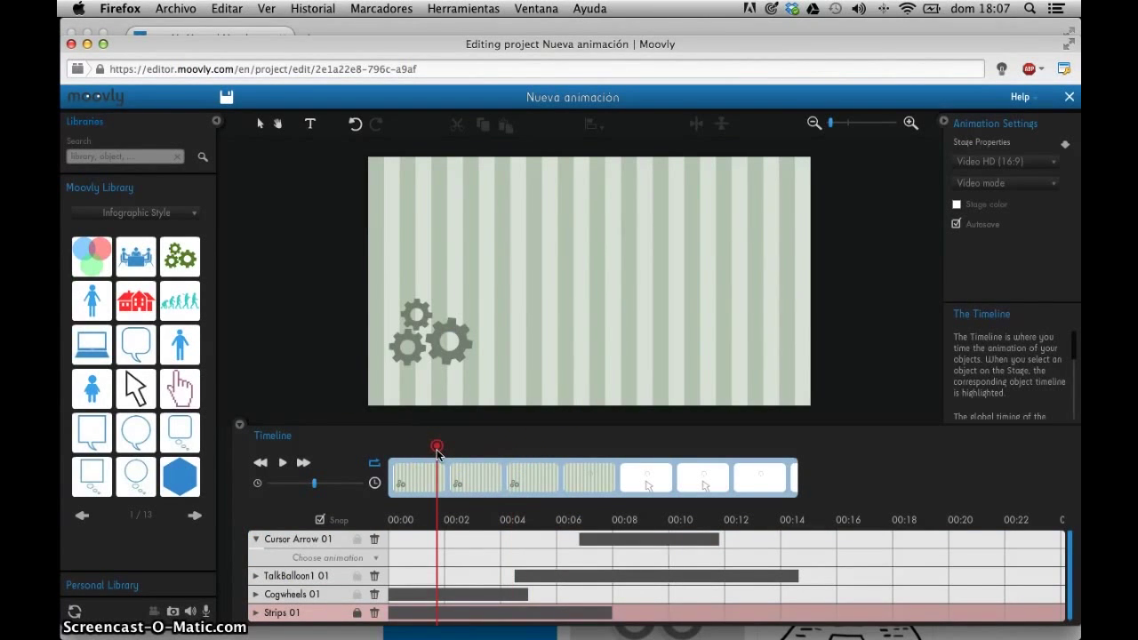
{"action": "key", "text": "space"}
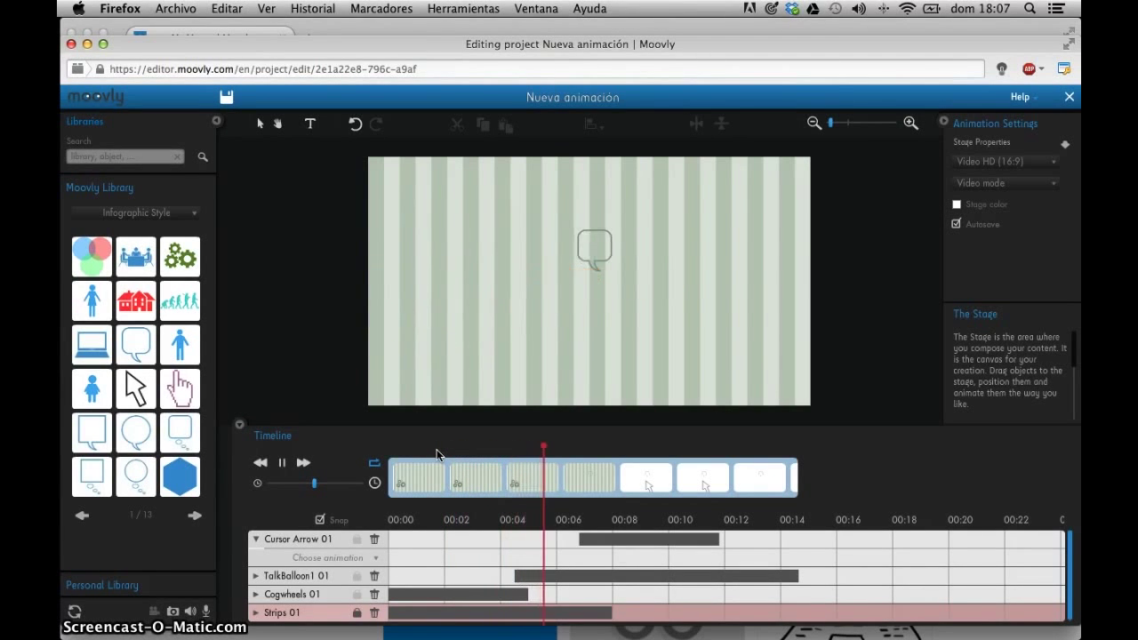
{"action": "key", "text": "space"}
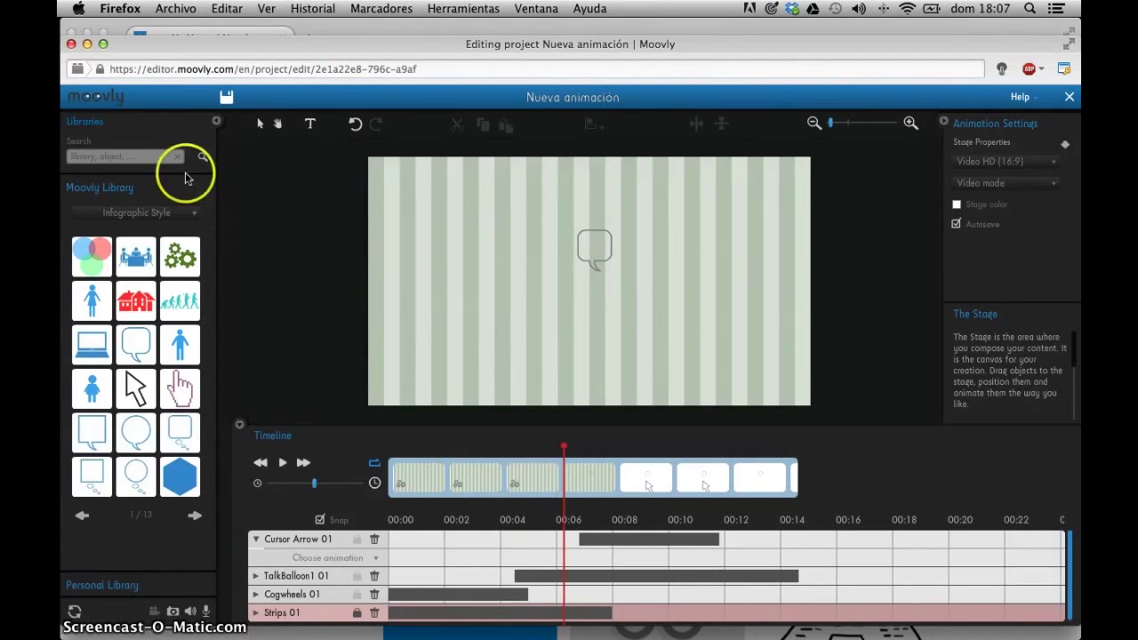
- Add a text object reading "Hola a todos" to the stage, left of and below the talk balloon
{"action": "left_click", "coordinate": [310, 124]}
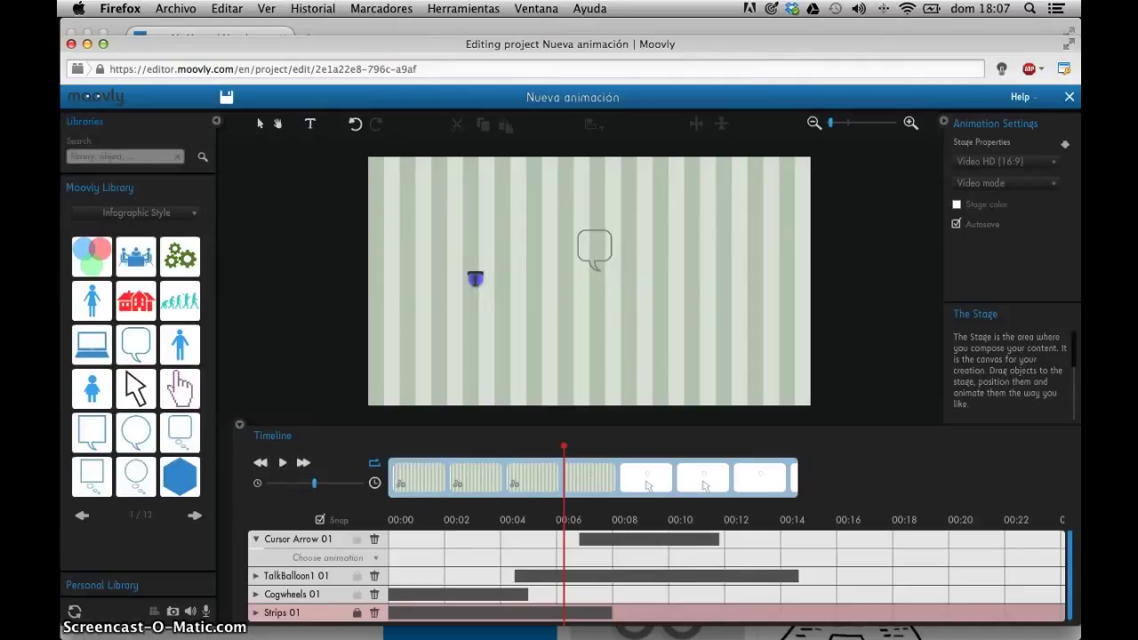
{"action": "left_click", "coordinate": [474, 279]}
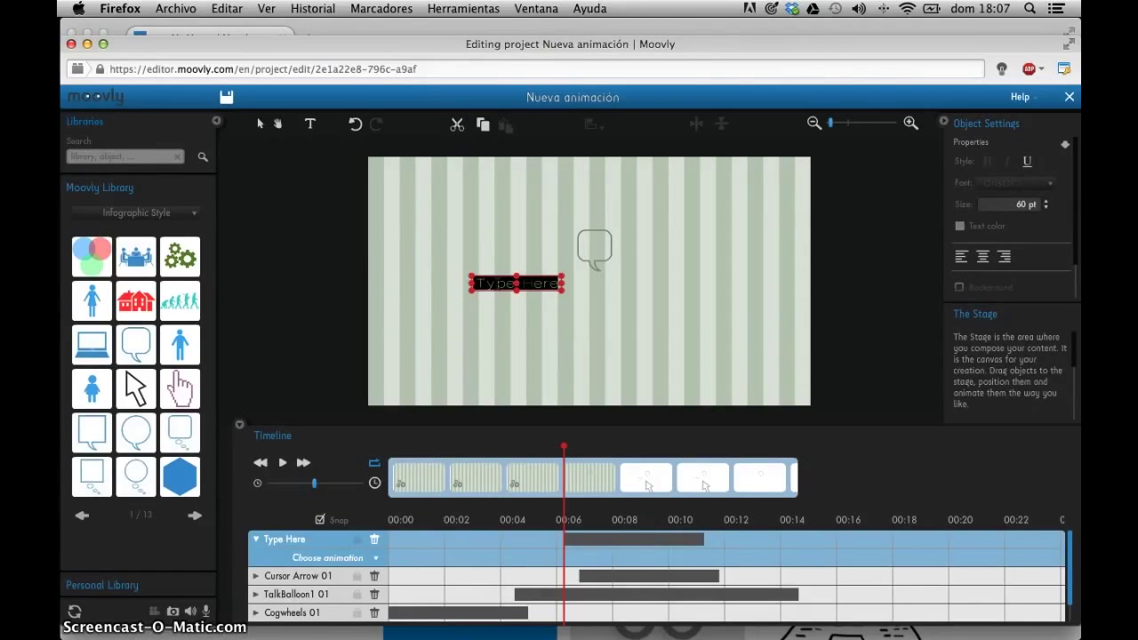
{"action": "key", "text": "BackSpace"}
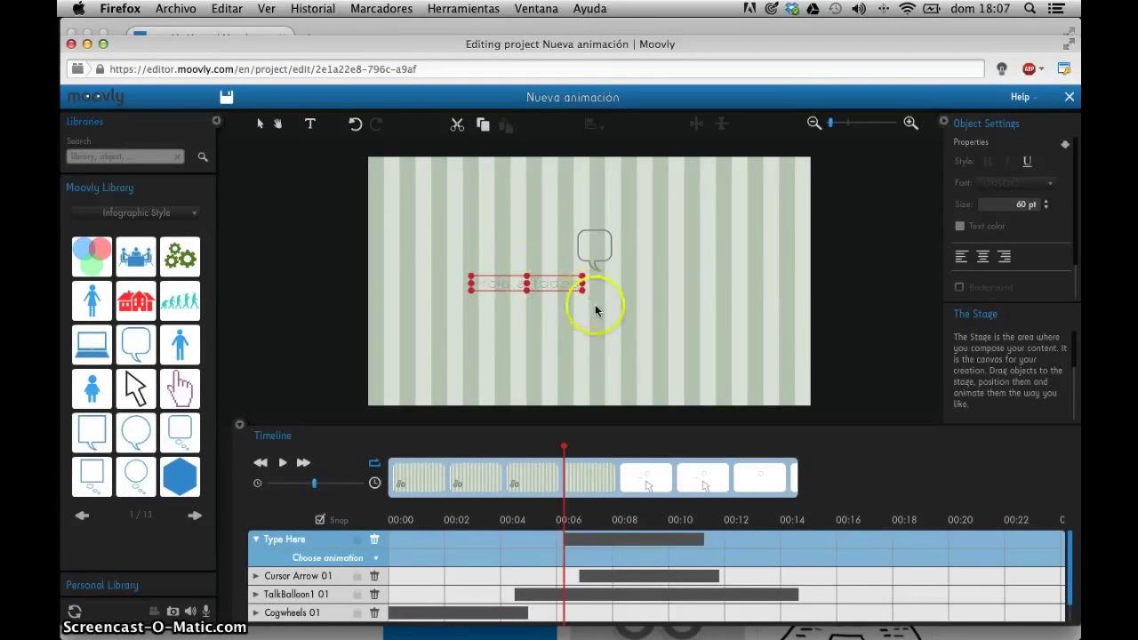
- Change the font of the whole "Hola a todos" text to Blokletters Balpen
{"action": "key", "text": "shift+Left"}
{"action": "key", "text": "shift+Left"}
{"action": "key", "text": "shift+Left"}
{"action": "key", "text": "shift+Left"}
{"action": "key", "text": "shift+Left"}
{"action": "key", "text": "shift+Left"}
{"action": "key", "text": "shift+Left"}
{"action": "key", "text": "shift+Left"}
{"action": "key", "text": "shift+Left"}
{"action": "key", "text": "shift+Left"}
{"action": "key", "text": "shift+Left"}
{"action": "key", "text": "shift+Left"}
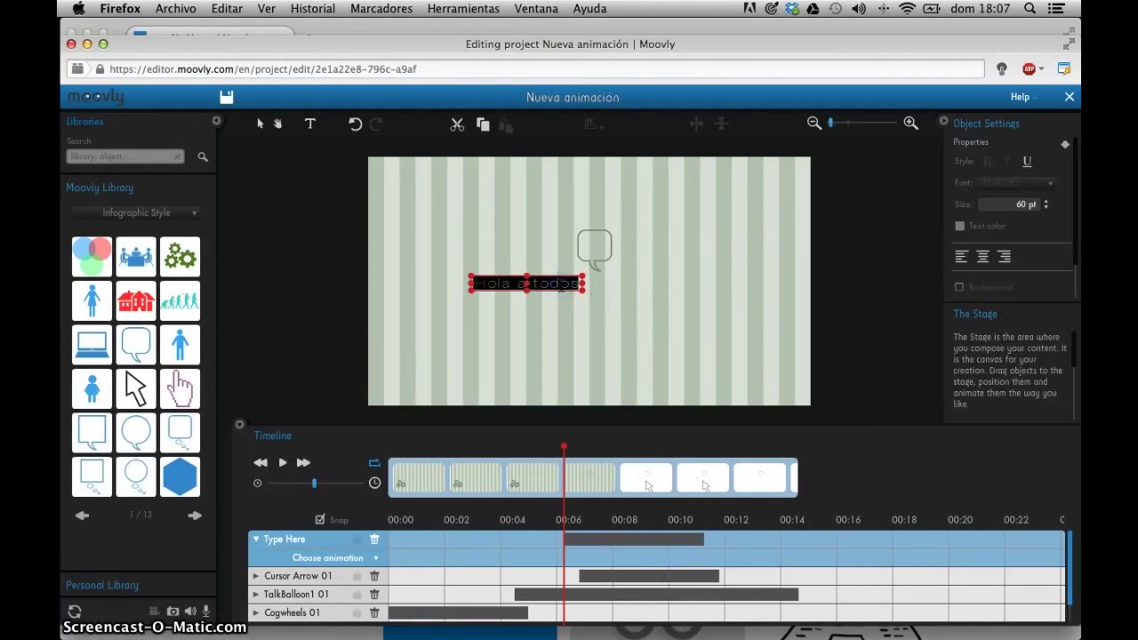
{"action": "left_click", "coordinate": [1006, 192]}
{"action": "left_click", "coordinate": [1017, 248]}
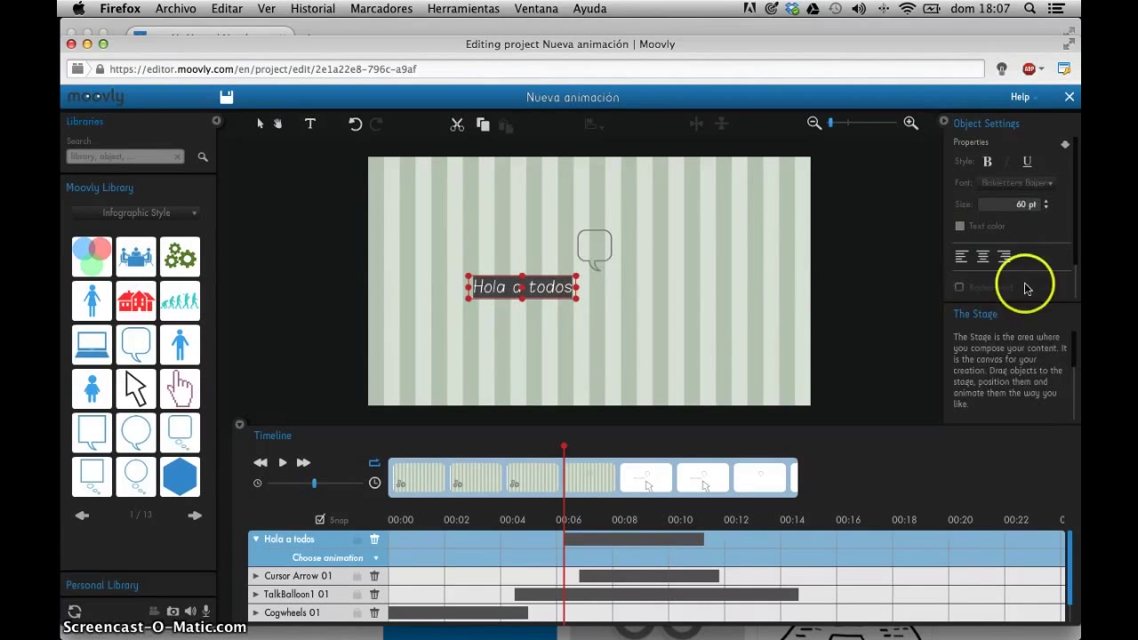
- Enlarge the "Hola a todos" text and move it down and left, clear of the talk balloon
{"action": "left_click", "coordinate": [559, 277]}
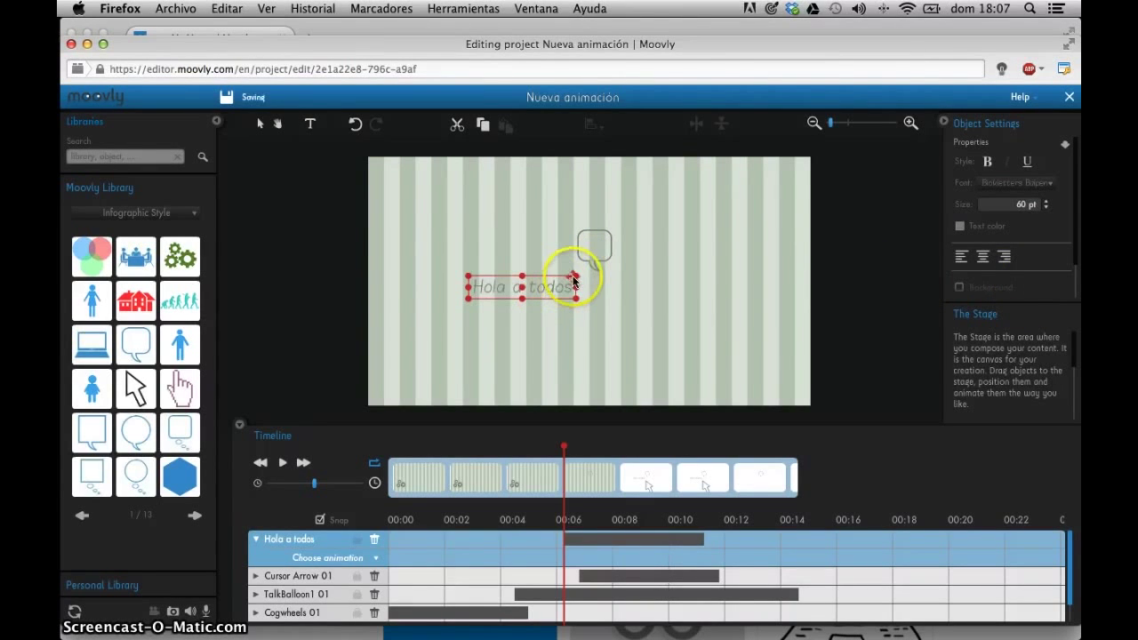
{"action": "left_click_drag", "start_coordinate": [575, 276], "coordinate": [651, 259]}
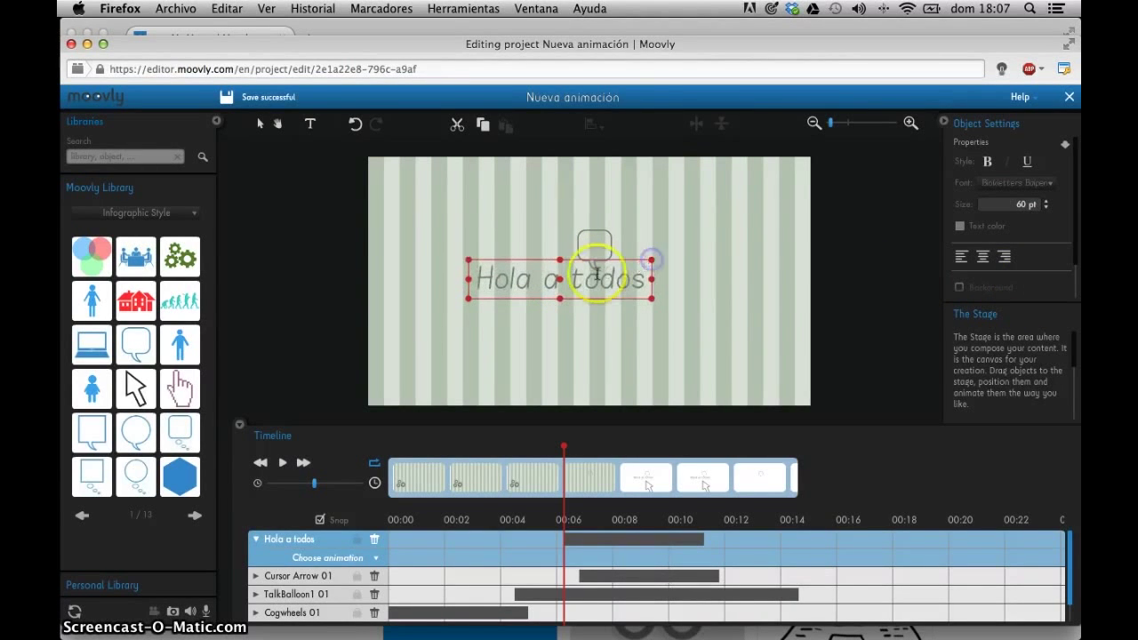
{"action": "left_click_drag", "start_coordinate": [526, 264], "coordinate": [489, 315]}
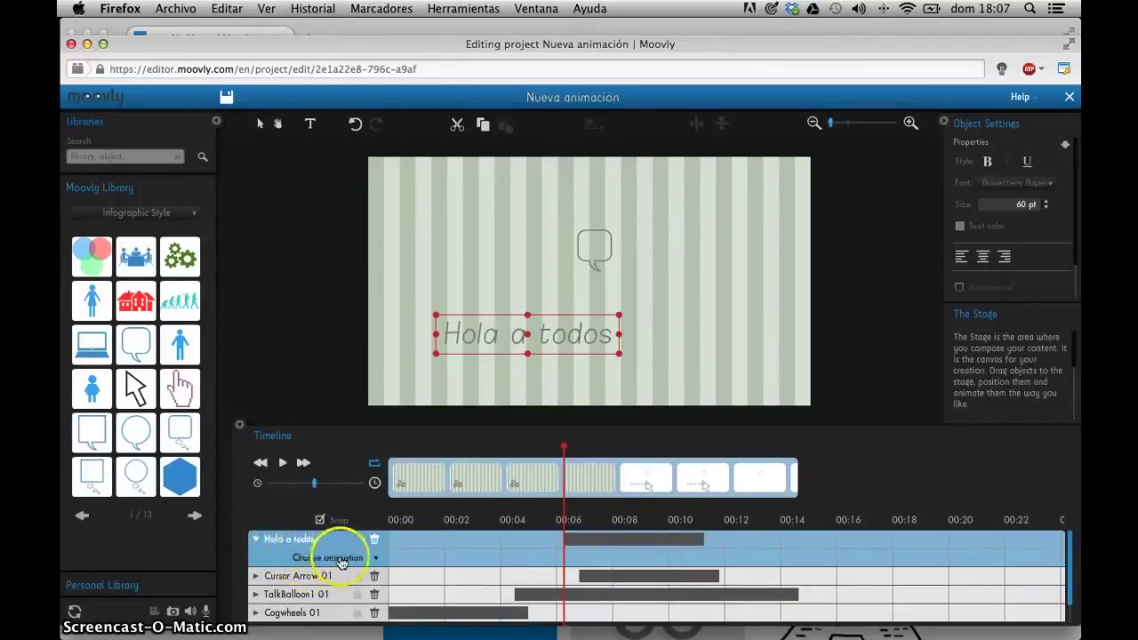
- Apply the Hand Writing animation to the "Hola a todos" text
{"action": "left_click", "coordinate": [371, 558]}
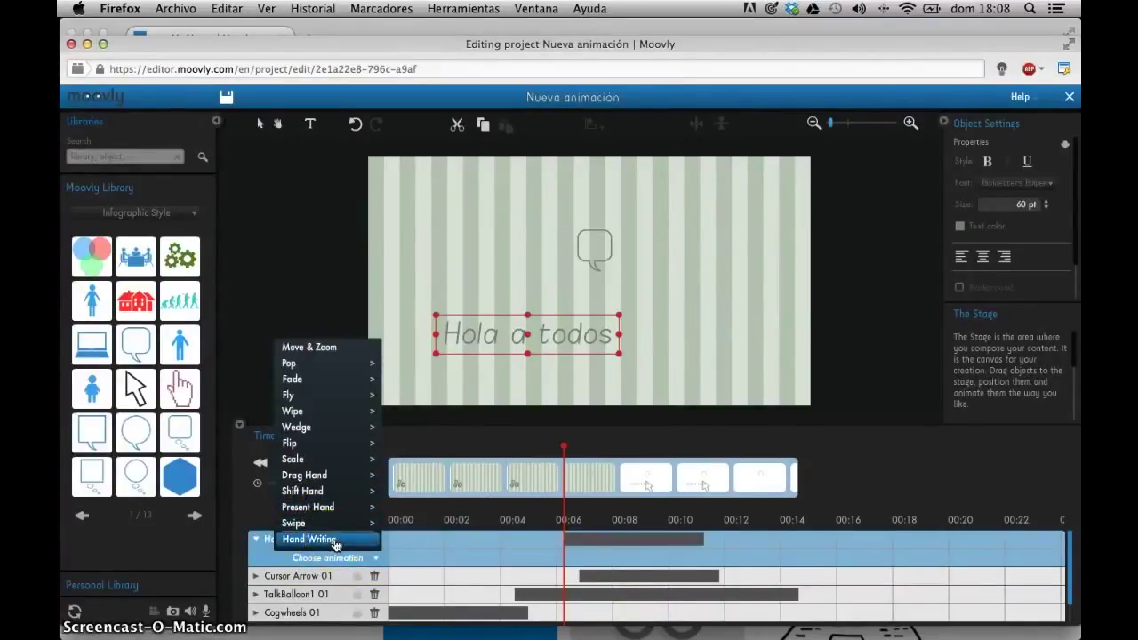
{"action": "left_click", "coordinate": [293, 540]}
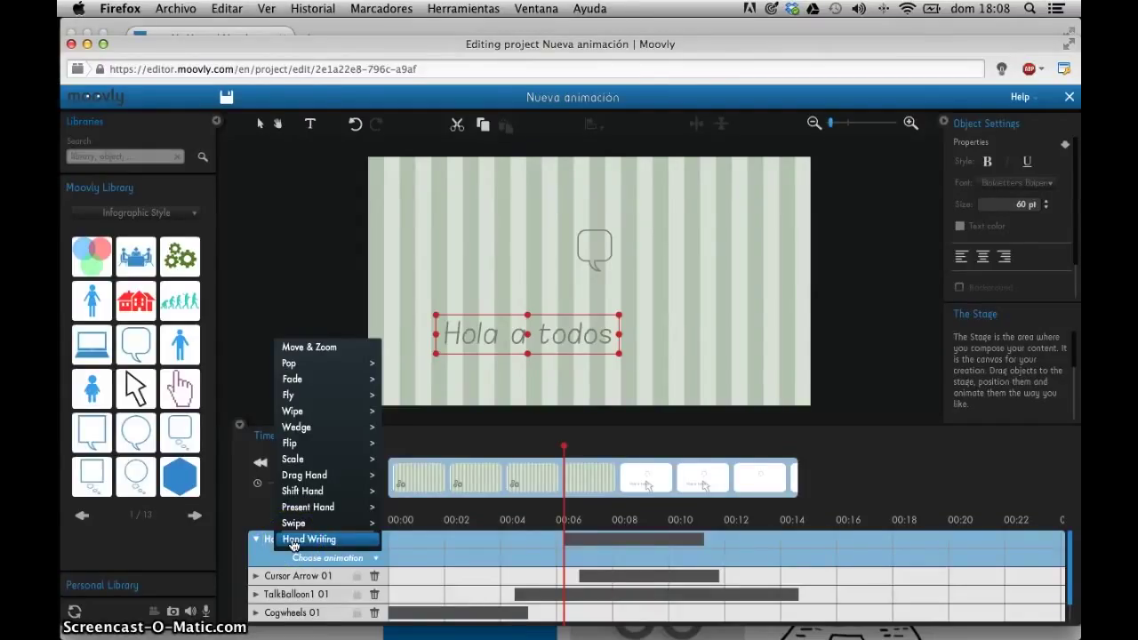
{"action": "left_click", "coordinate": [293, 539]}
- Play the animation from about 00:05 to check the text's handwriting effect
{"action": "left_click_drag", "start_coordinate": [561, 447], "coordinate": [531, 445]}
{"action": "key", "text": "space"}
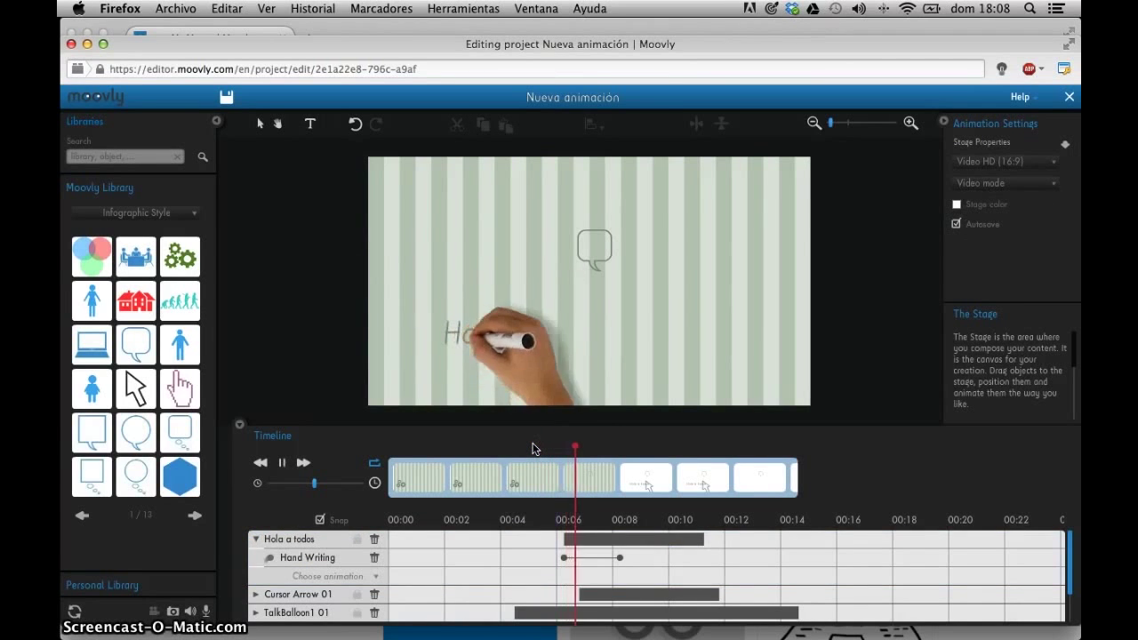
{"action": "key", "text": "space"}
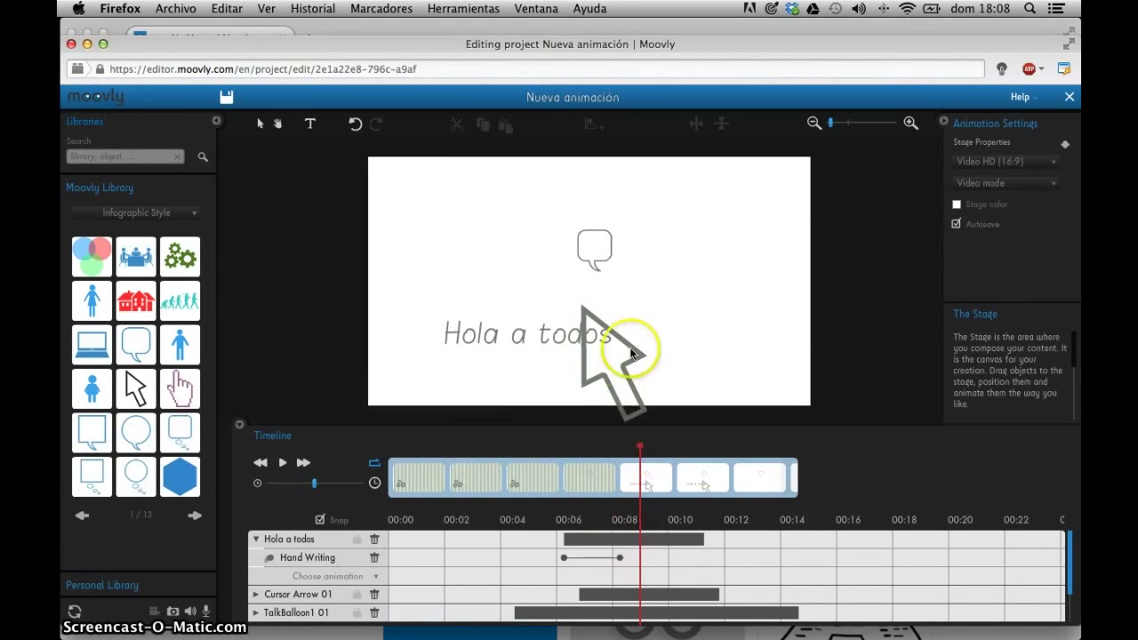
- Move the cursor arrow to the upper right of the stage, clear of the text, and save the project
{"action": "left_click", "coordinate": [289, 594]}
{"action": "left_click_drag", "start_coordinate": [625, 305], "coordinate": [730, 203]}
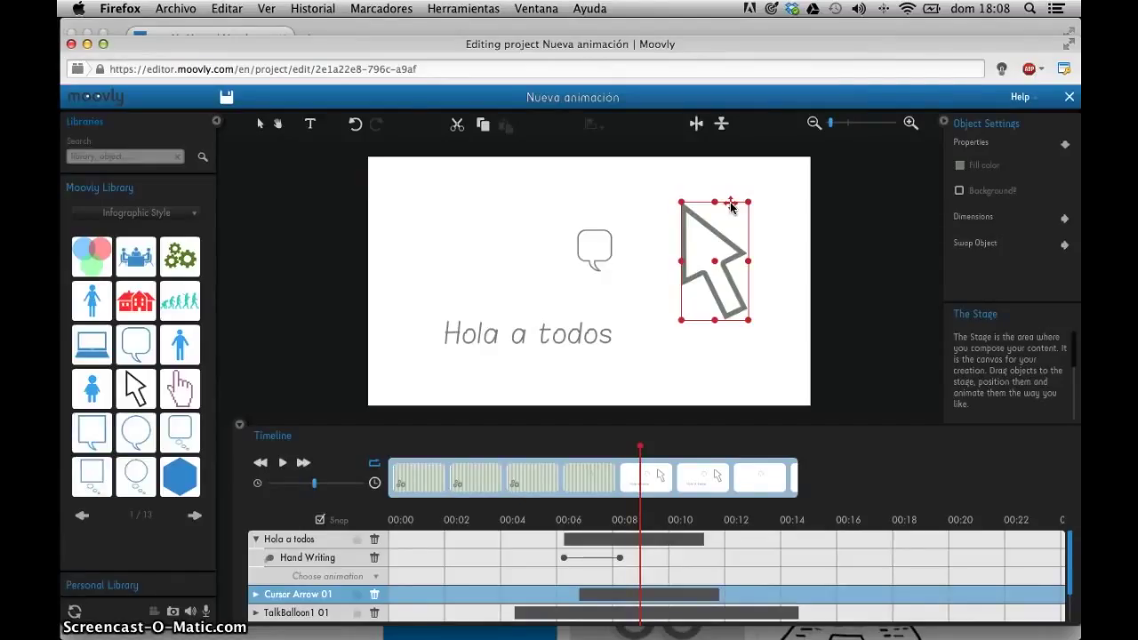
{"action": "left_click", "coordinate": [569, 133]}
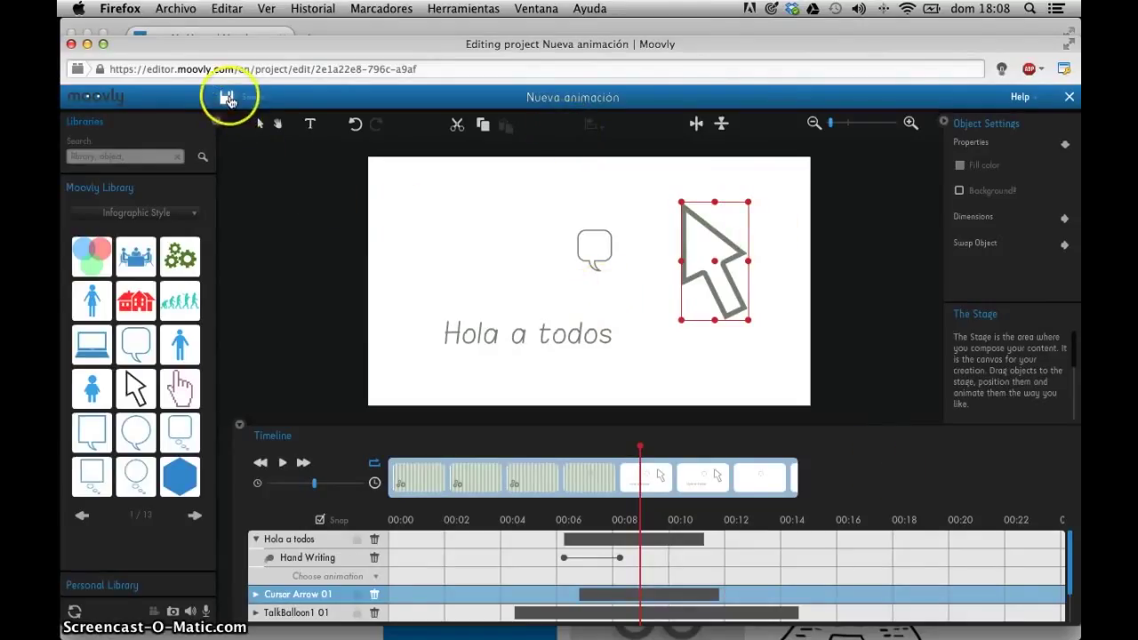
{"action": "left_click", "coordinate": [228, 100]}
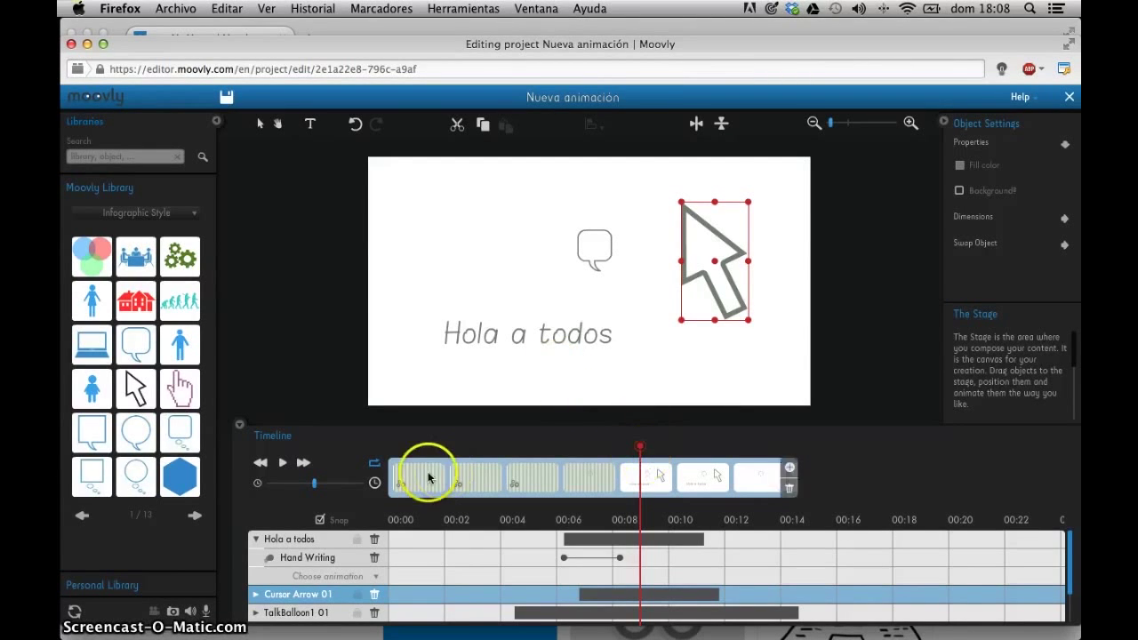
- Open the sound recorder, deny Flash Player access to the camera and microphone, and close the recorder
{"action": "left_click", "coordinate": [206, 616]}
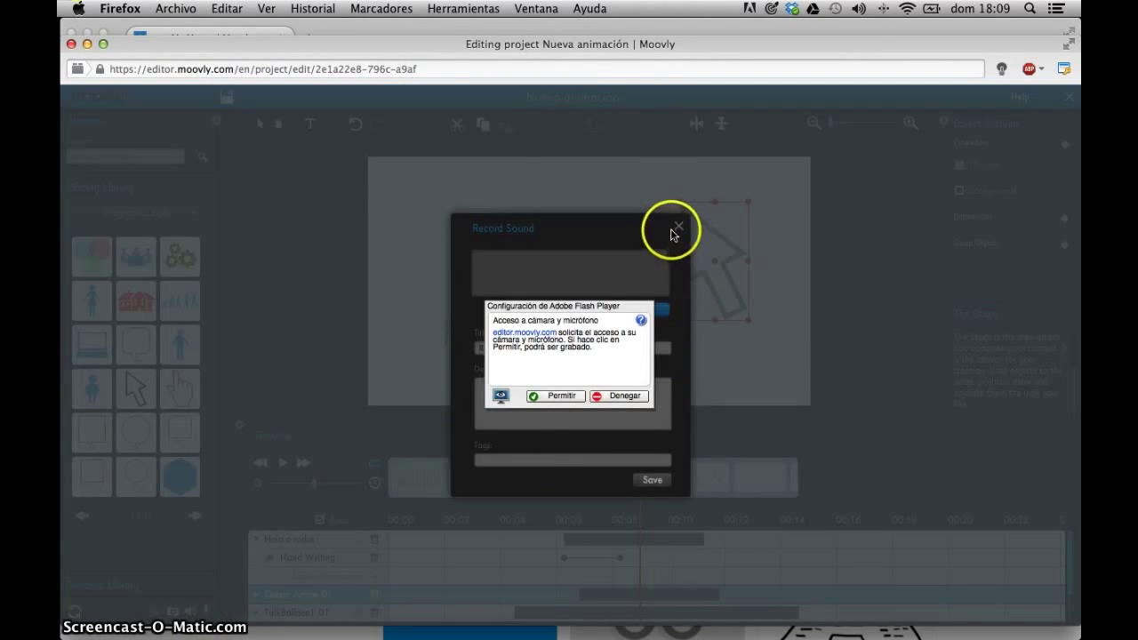
{"action": "left_click", "coordinate": [628, 396]}
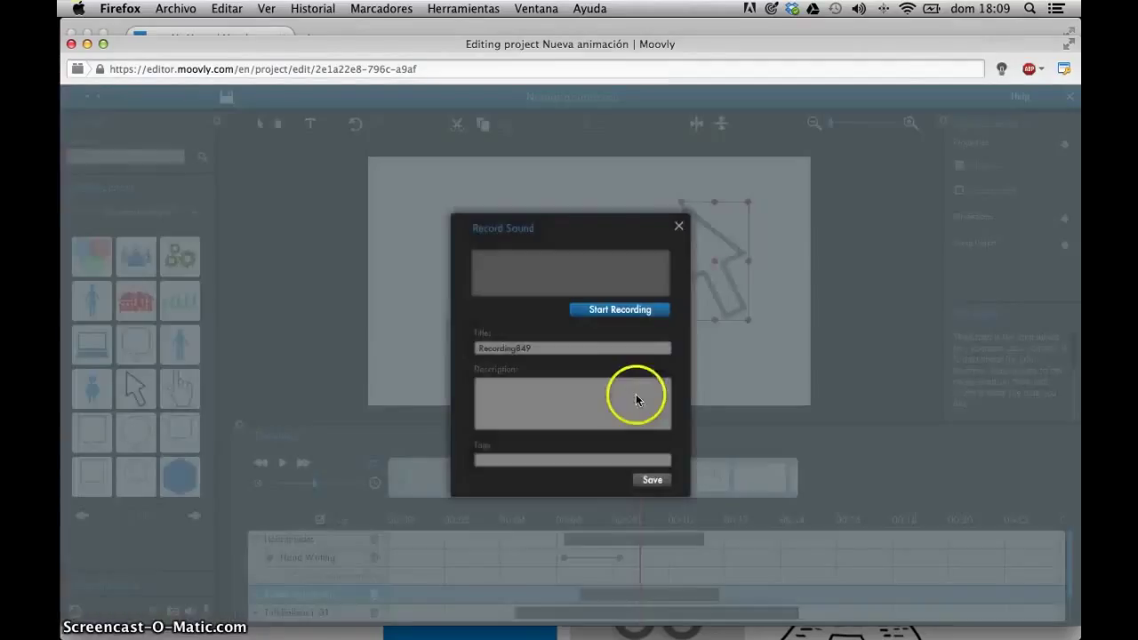
{"action": "left_click", "coordinate": [679, 228]}
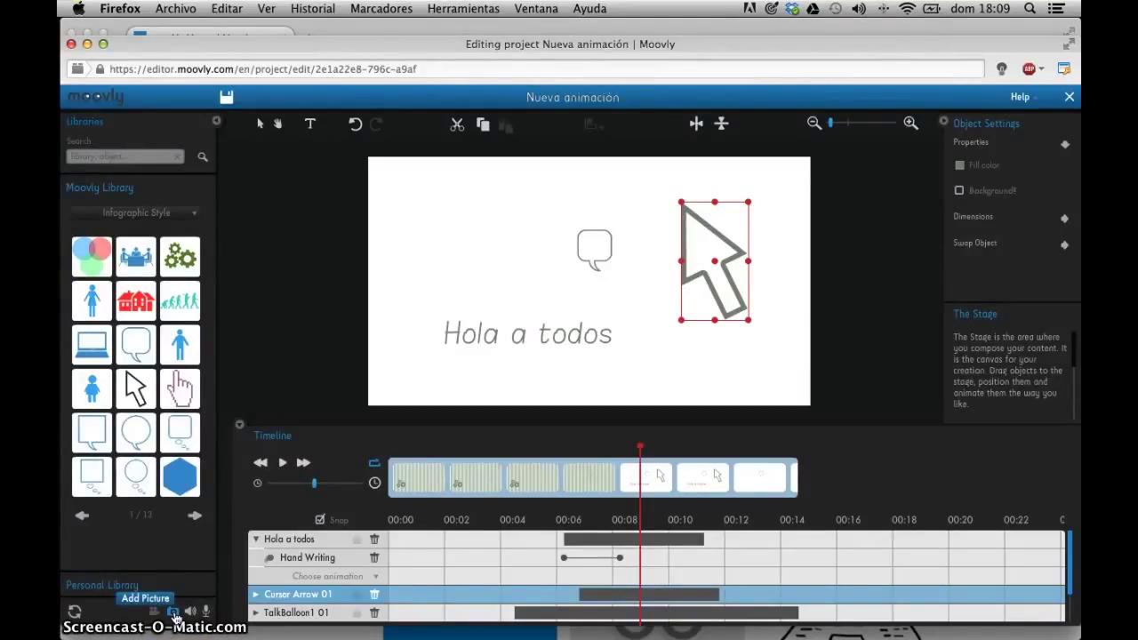
- Open the file chooser for uploading a sound to the personal library and cancel it
{"action": "left_click", "coordinate": [494, 259]}
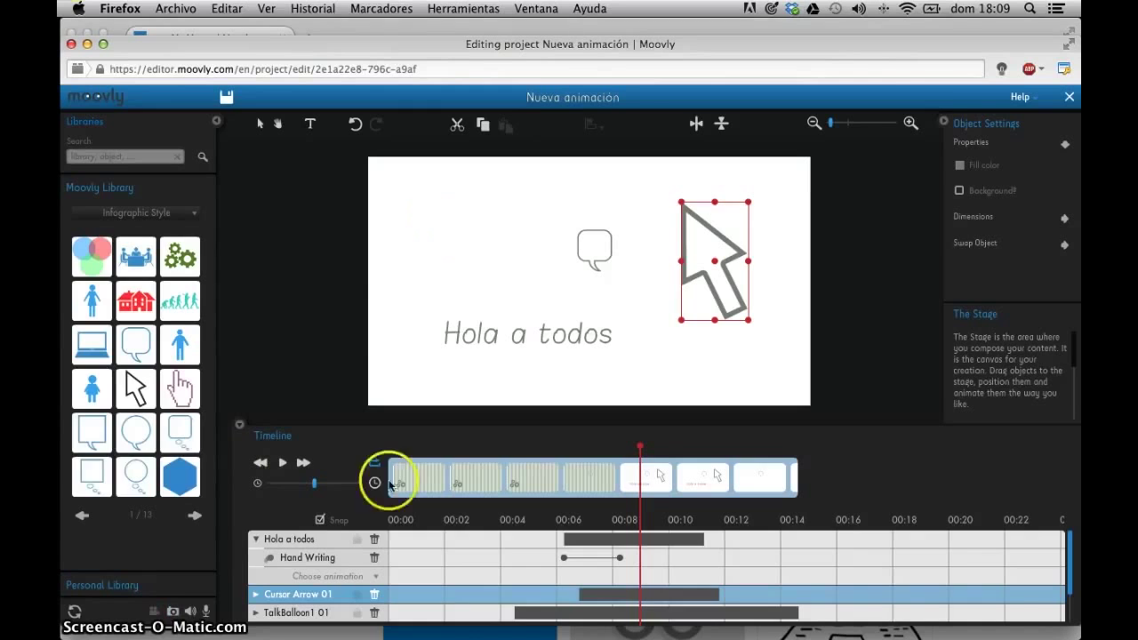
{"action": "left_click", "coordinate": [188, 613]}
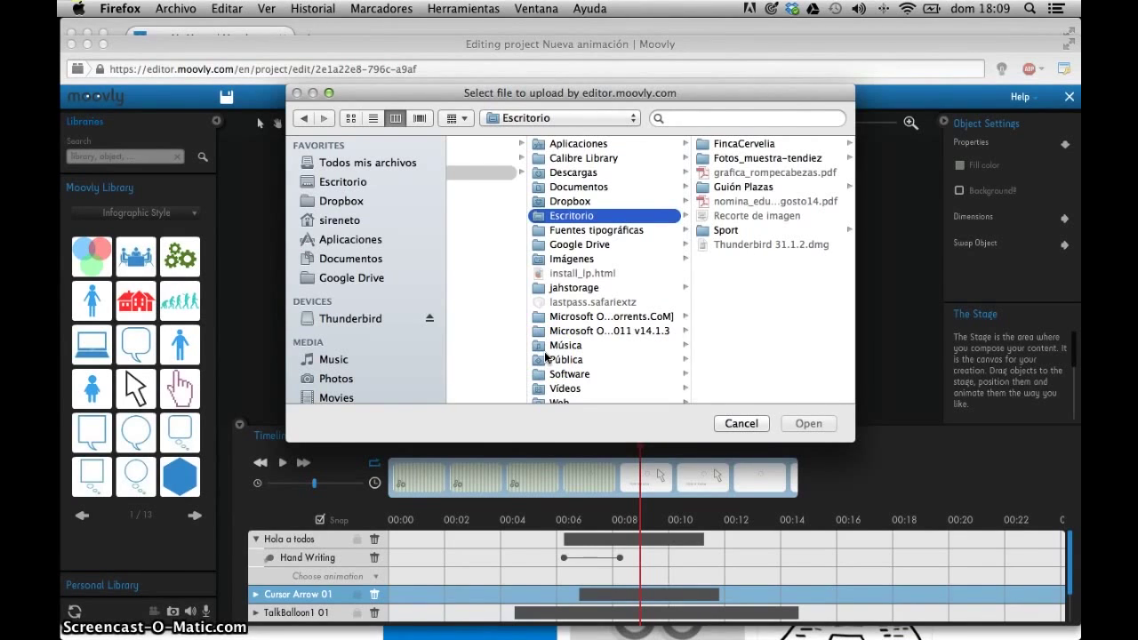
{"action": "left_click", "coordinate": [741, 424]}
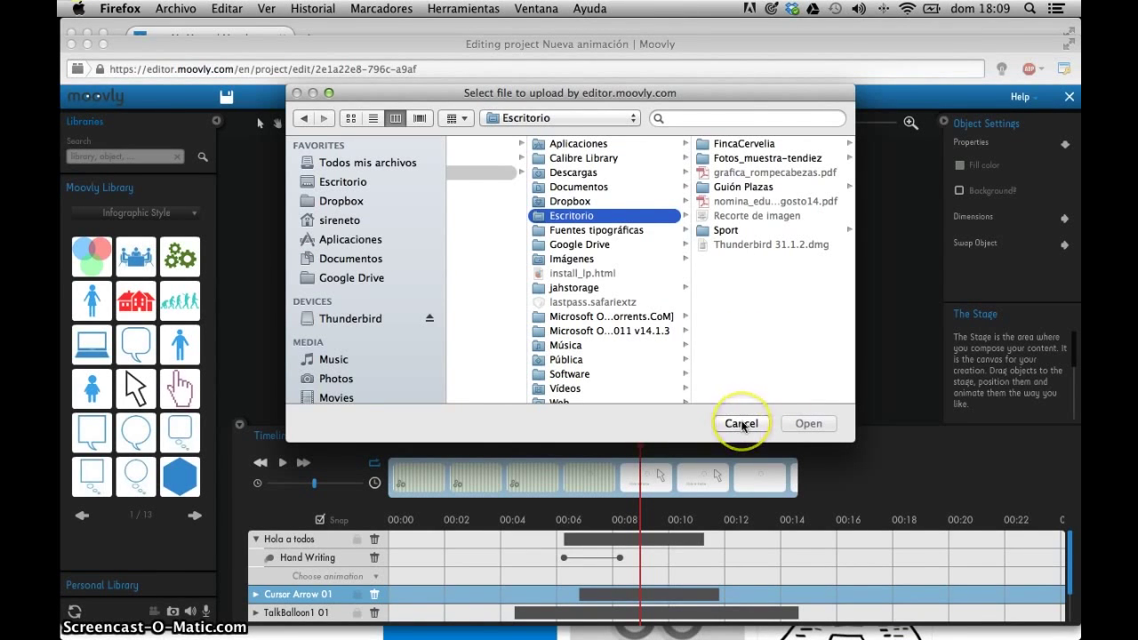
{"action": "left_click", "coordinate": [742, 424]}
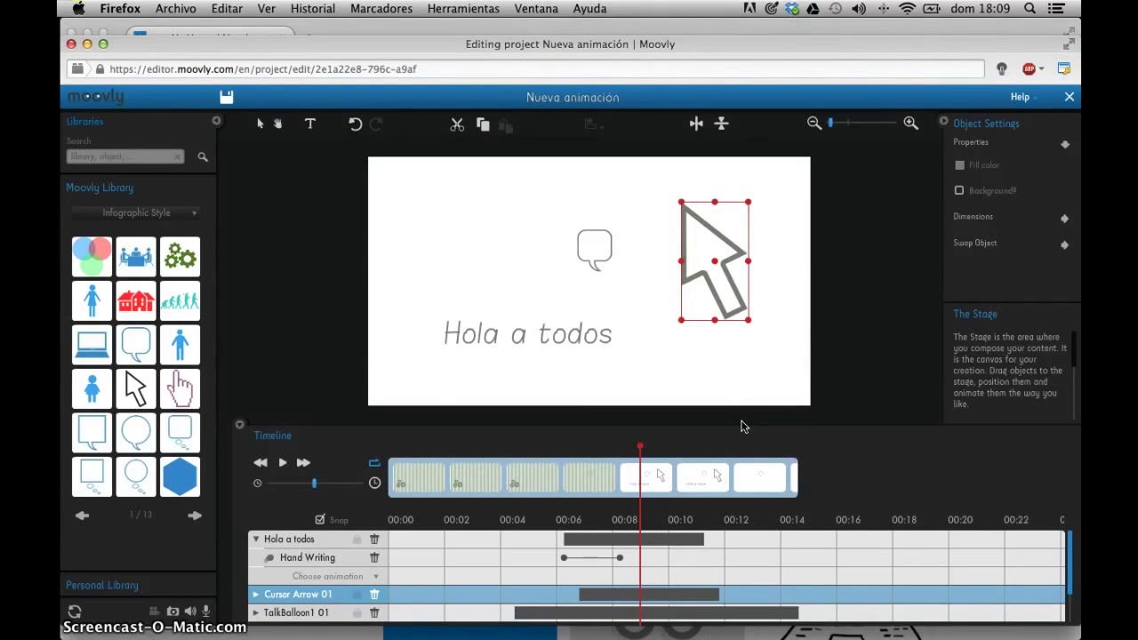
- Save the project and close the editor, confirming to leave the page
{"action": "left_click", "coordinate": [151, 214]}
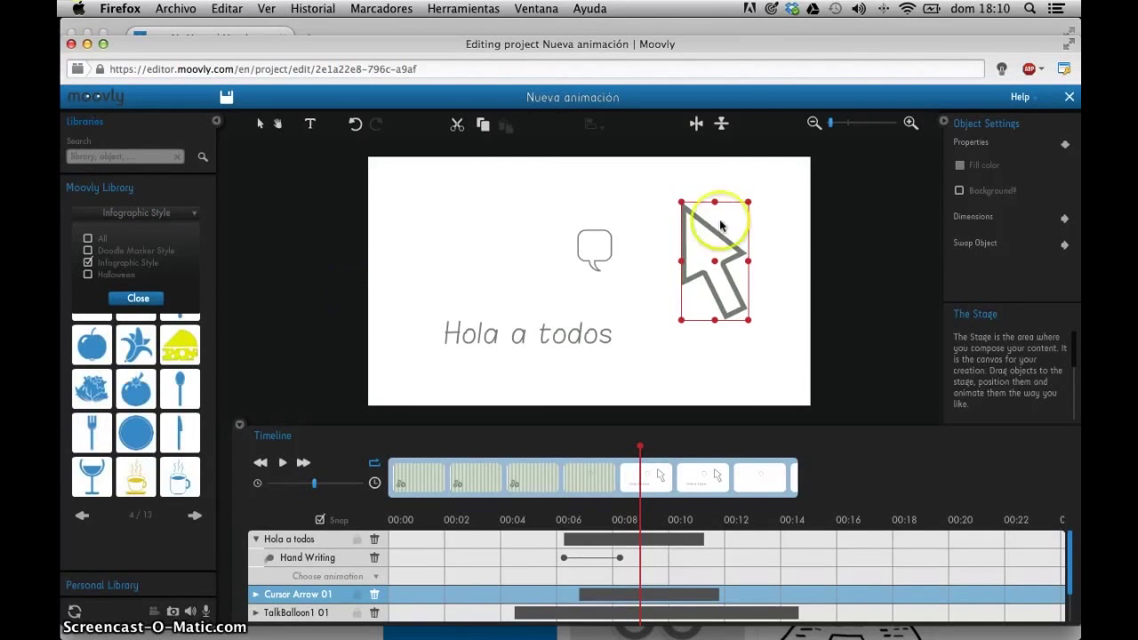
{"action": "left_click", "coordinate": [220, 103]}
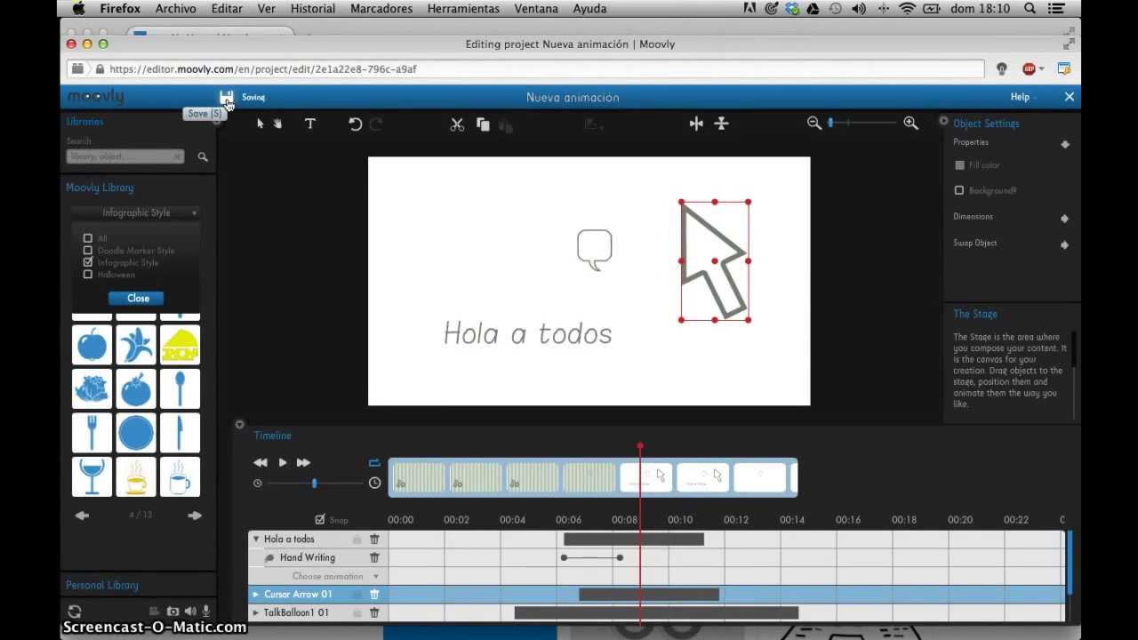
{"action": "left_click", "coordinate": [1068, 100]}
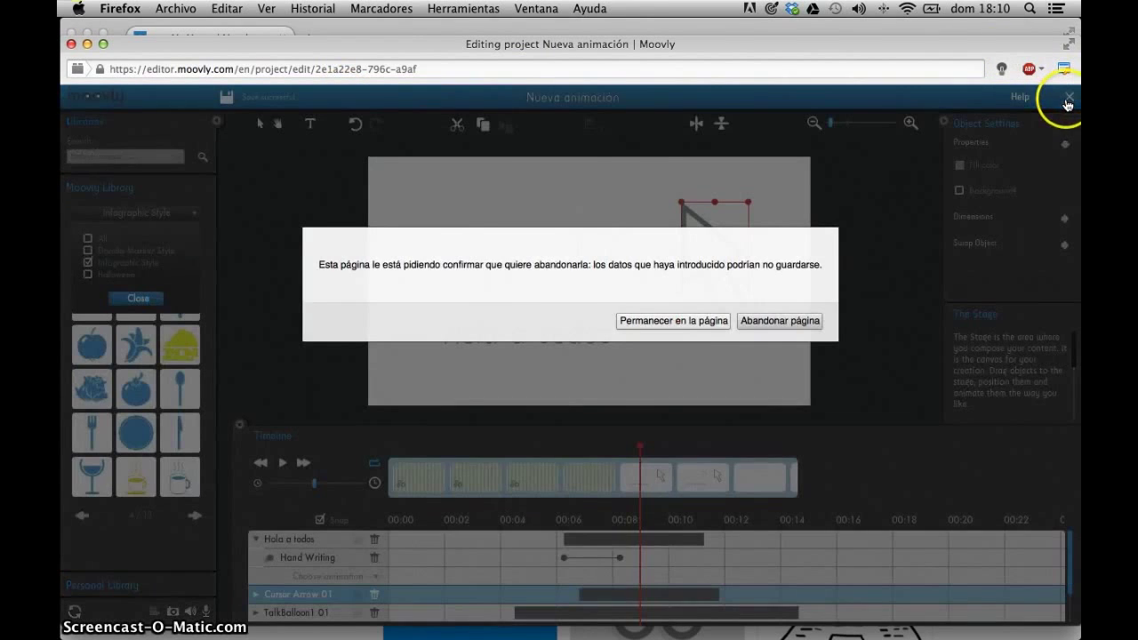
{"action": "left_click", "coordinate": [757, 320]}
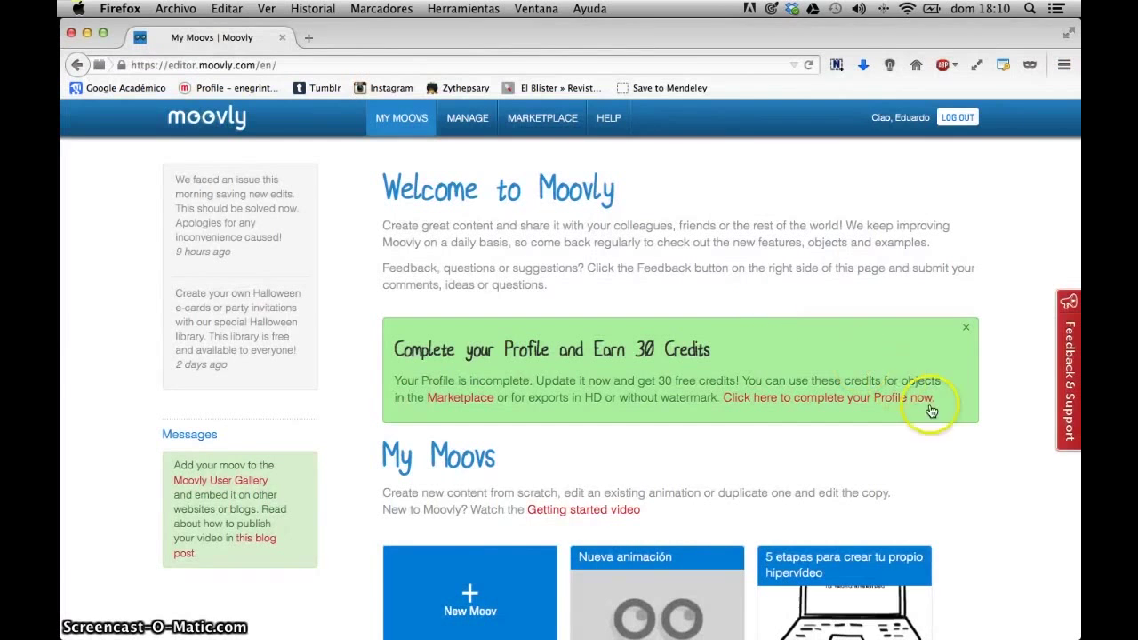
- Open the details page of Nueva animación from the My Moovs list
{"action": "scroll", "coordinate": [964, 432], "scroll_direction": "down", "scroll_amount": 1}
{"action": "scroll", "coordinate": [965, 432], "scroll_direction": "down", "scroll_amount": 5}
{"action": "mouse_move", "coordinate": [629, 272]}
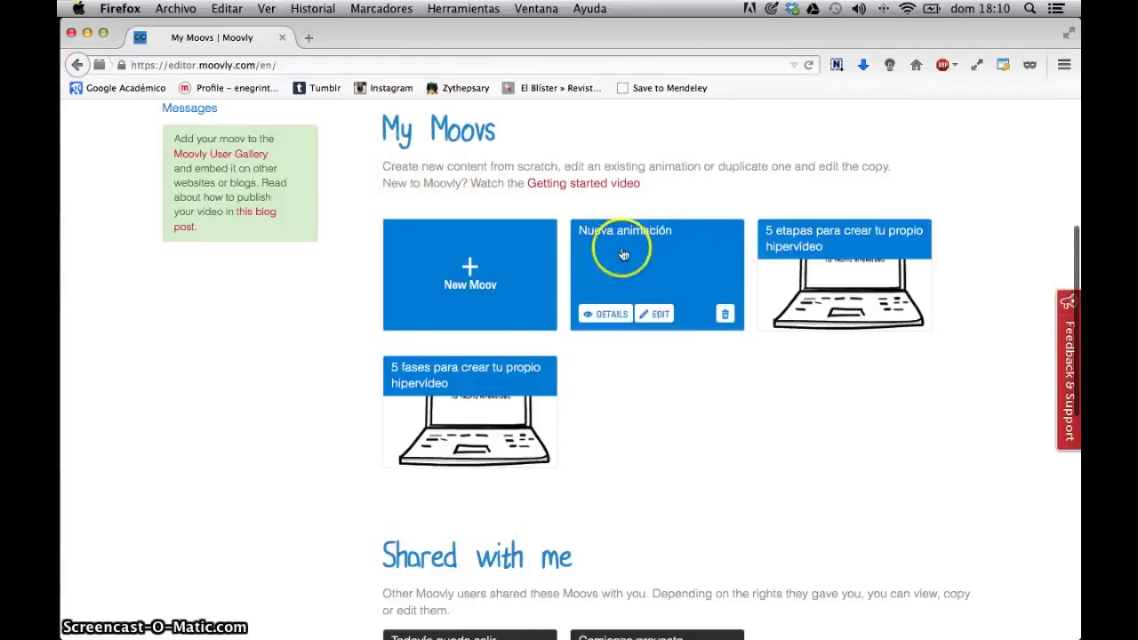
{"action": "left_click", "coordinate": [623, 255]}
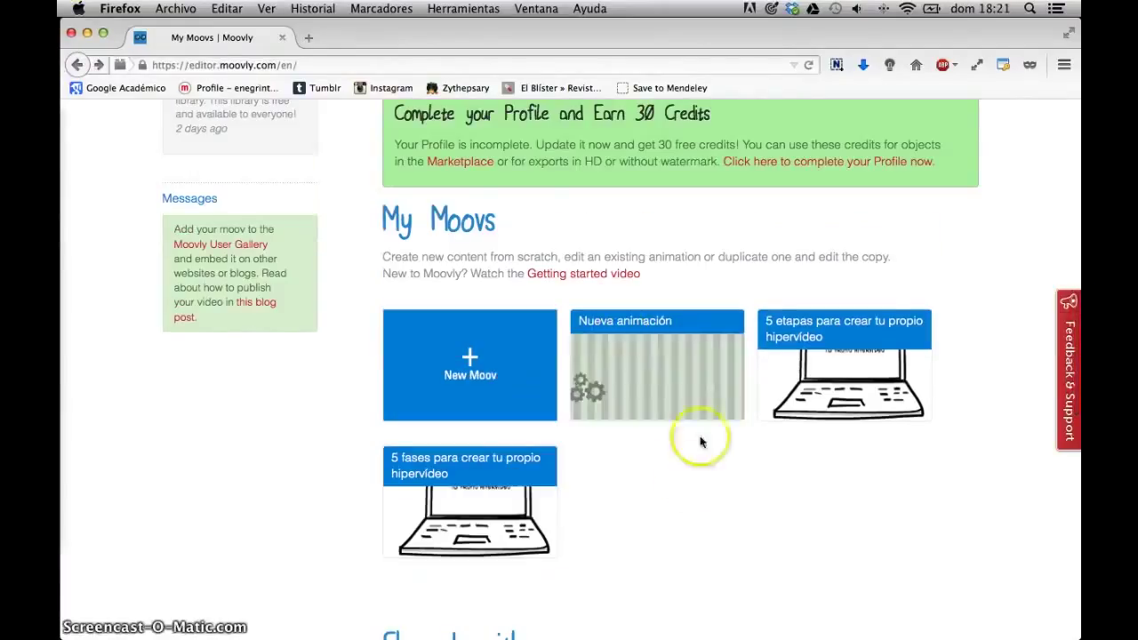
{"action": "left_click", "coordinate": [667, 356]}
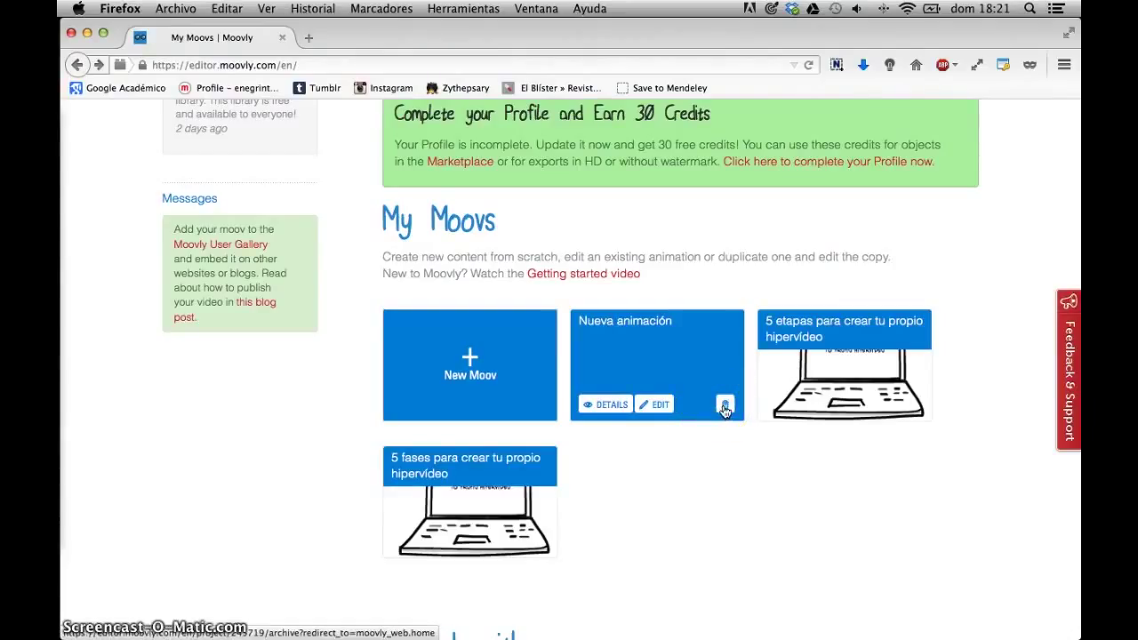
{"action": "left_click", "coordinate": [665, 405]}
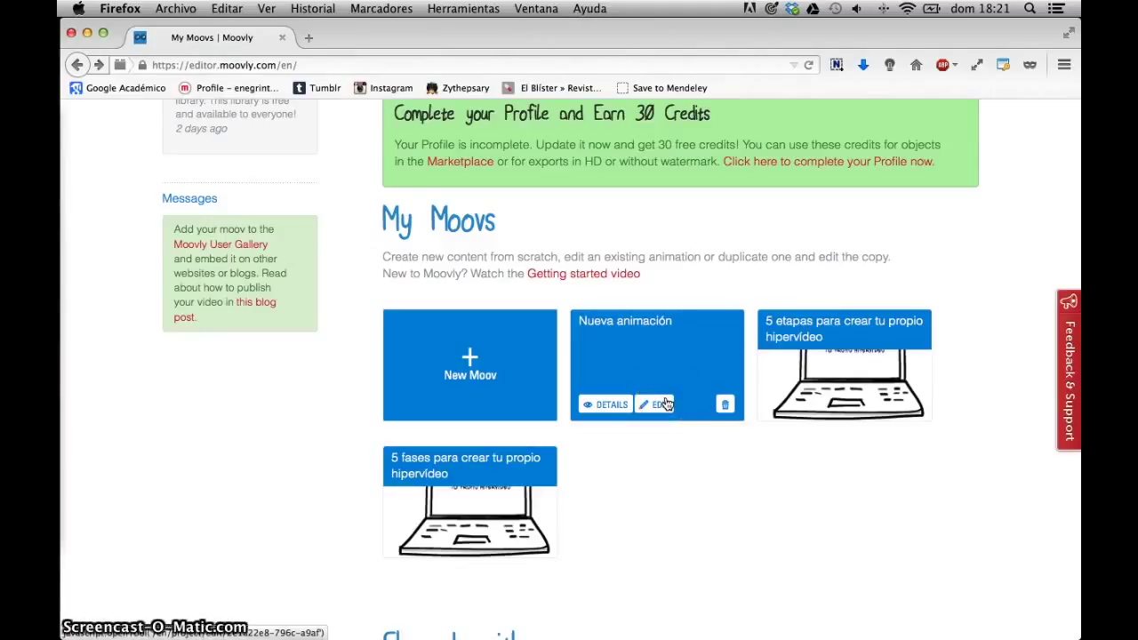
{"action": "left_click", "coordinate": [605, 404]}
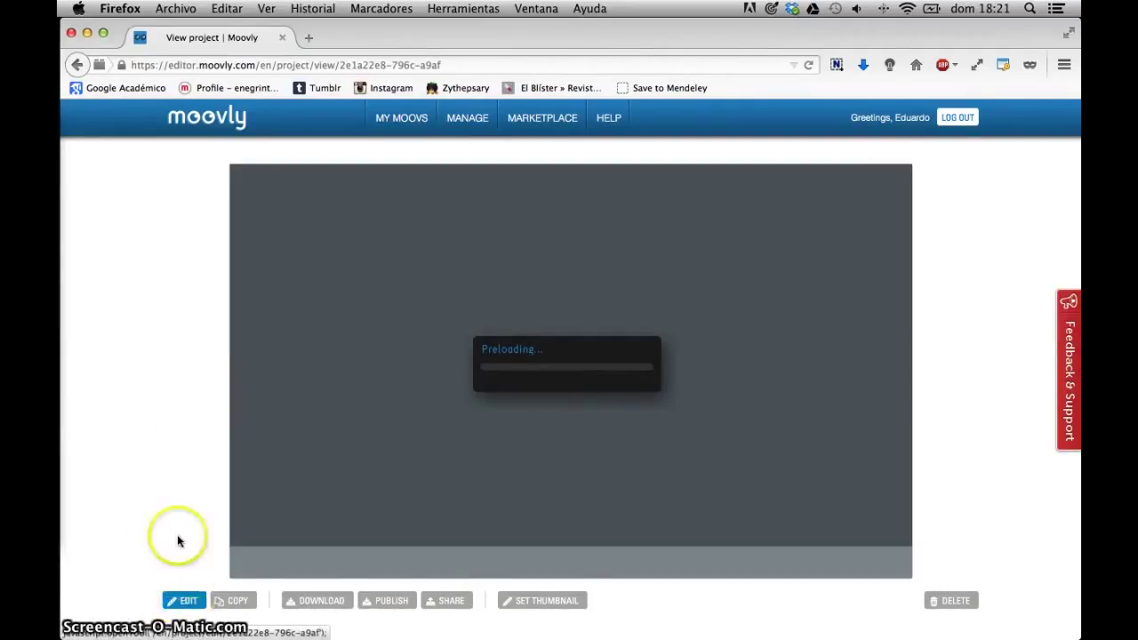
- Check the download options and the publishing destinations offered for Nueva animación, leaving the animation unpublished
{"action": "scroll", "coordinate": [177, 538], "scroll_direction": "down", "scroll_amount": 3}
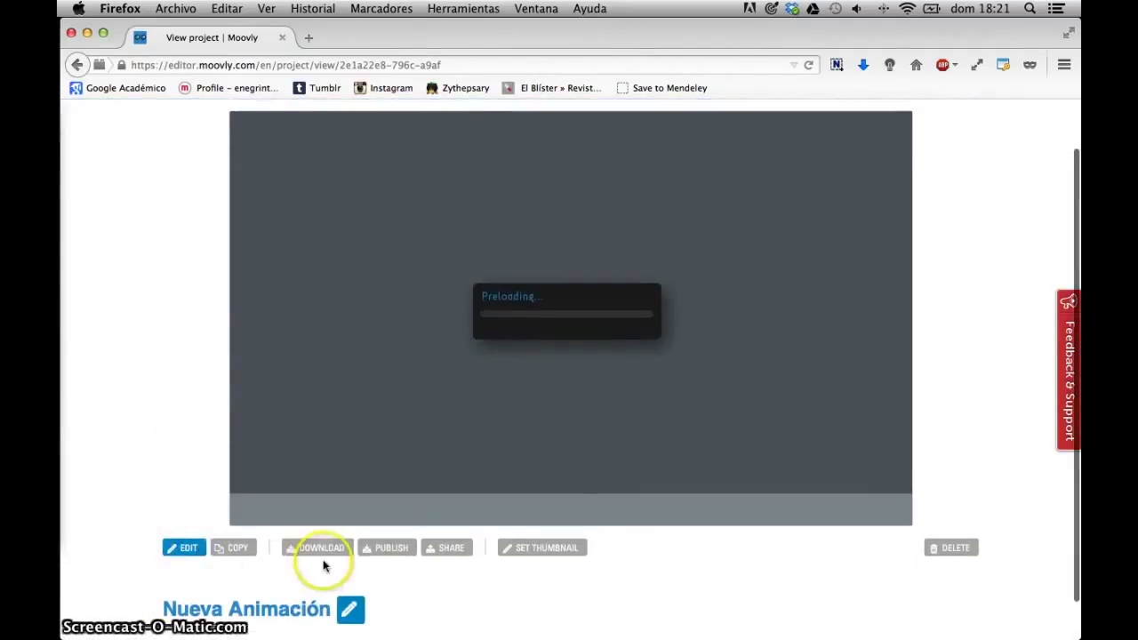
{"action": "left_click", "coordinate": [319, 554]}
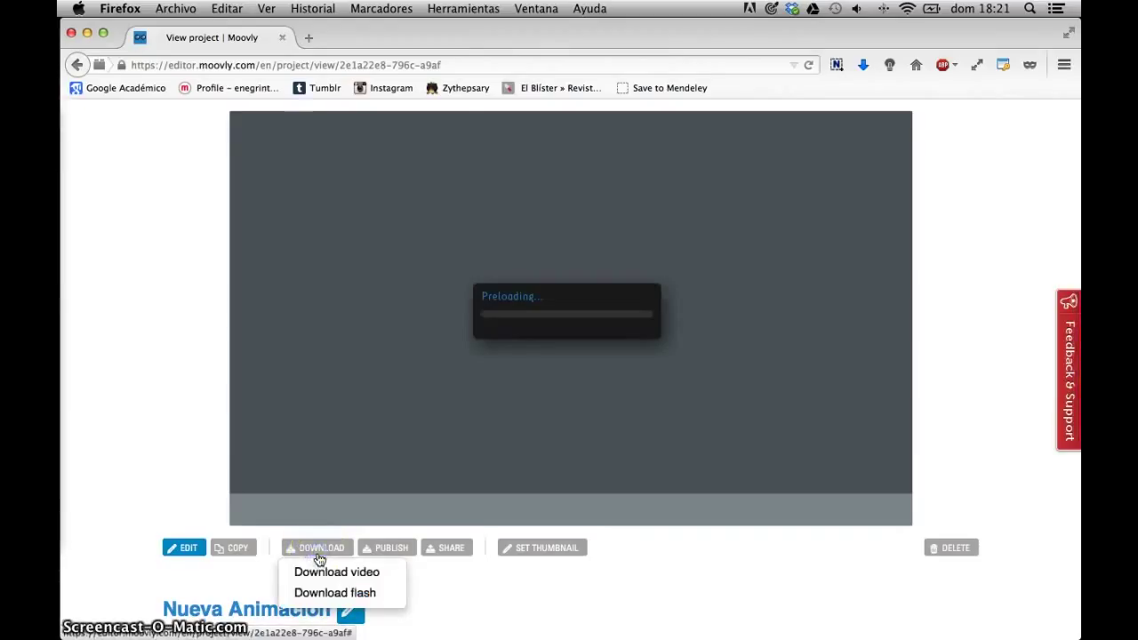
{"action": "left_click", "coordinate": [320, 572]}
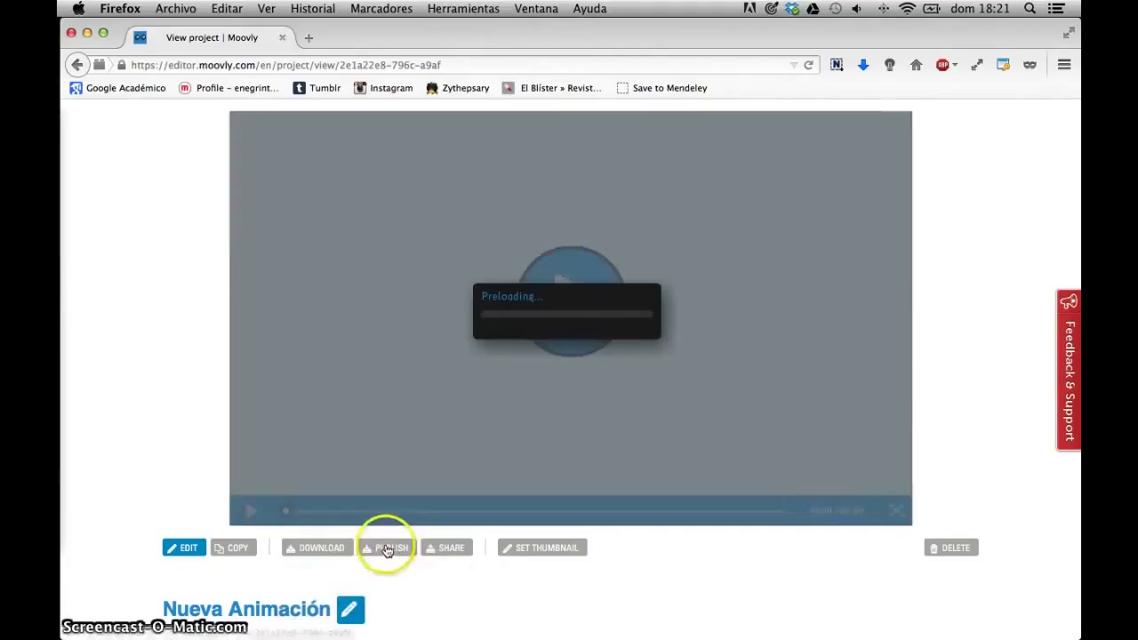
{"action": "left_click", "coordinate": [386, 549]}
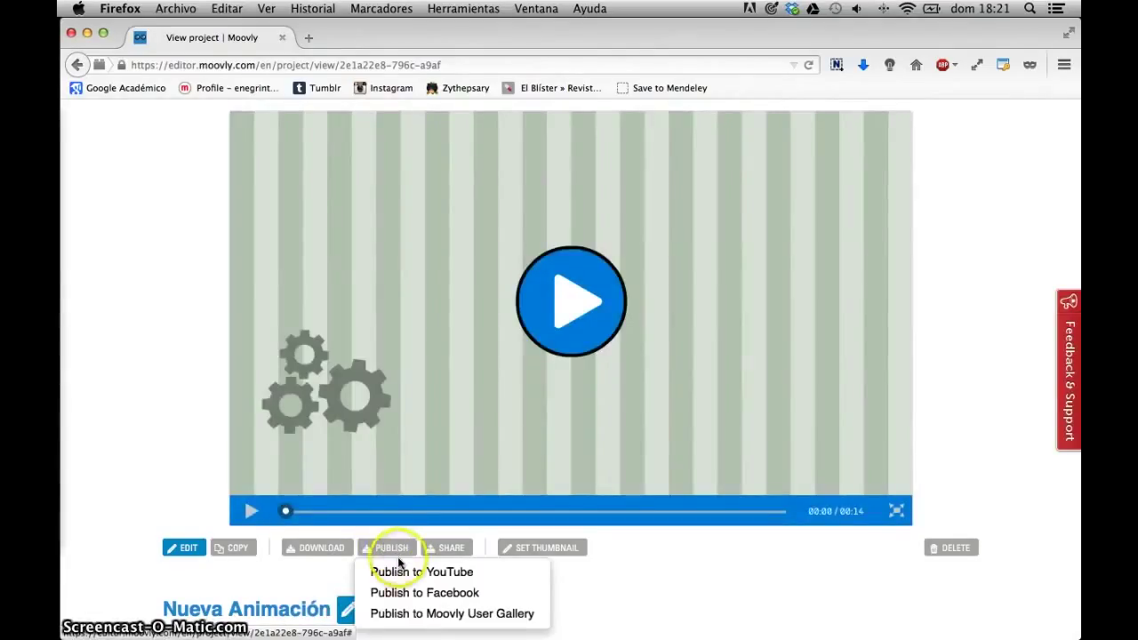
{"action": "left_click", "coordinate": [404, 578]}
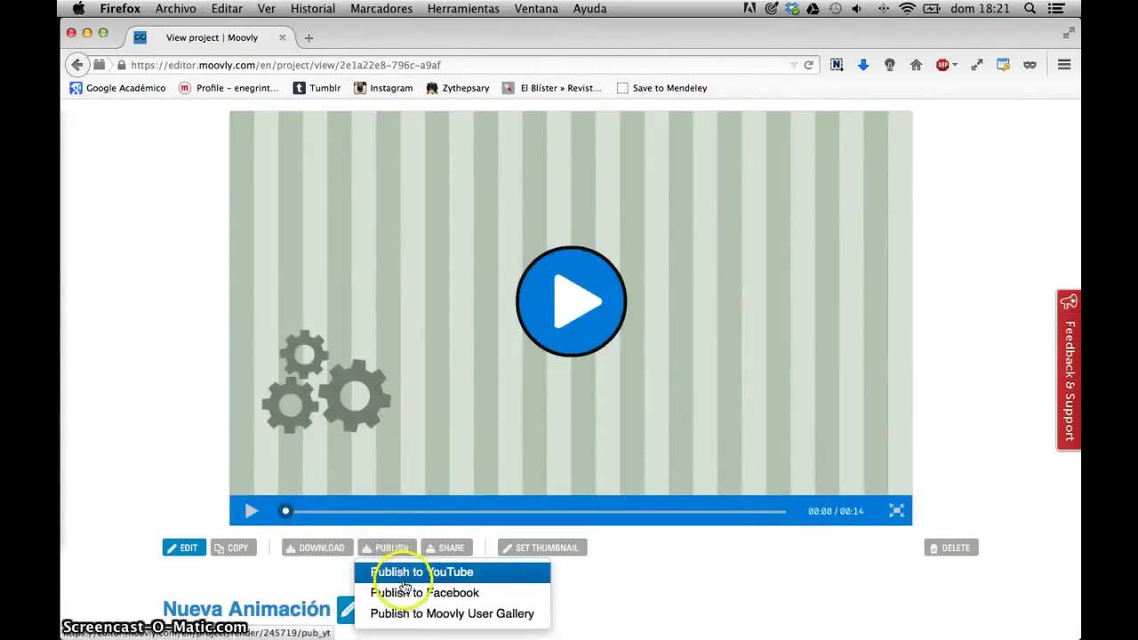
{"action": "left_click", "coordinate": [610, 599]}
- Open the sharing dialog for Nueva animación and close it without inviting anyone
{"action": "left_click", "coordinate": [451, 548]}
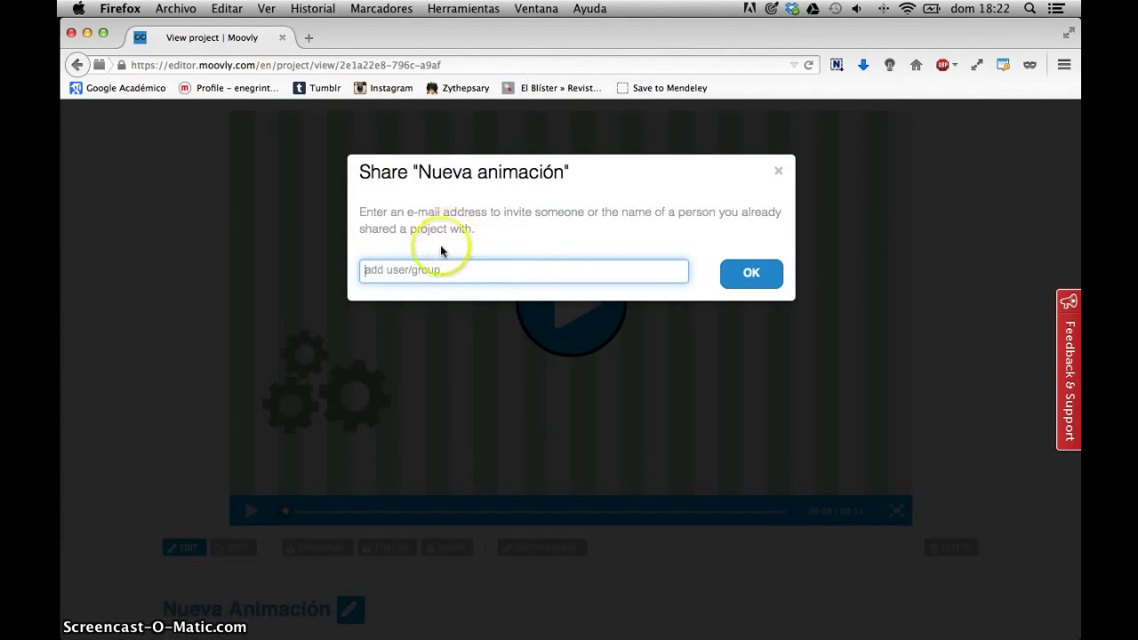
{"action": "left_click", "coordinate": [428, 275]}
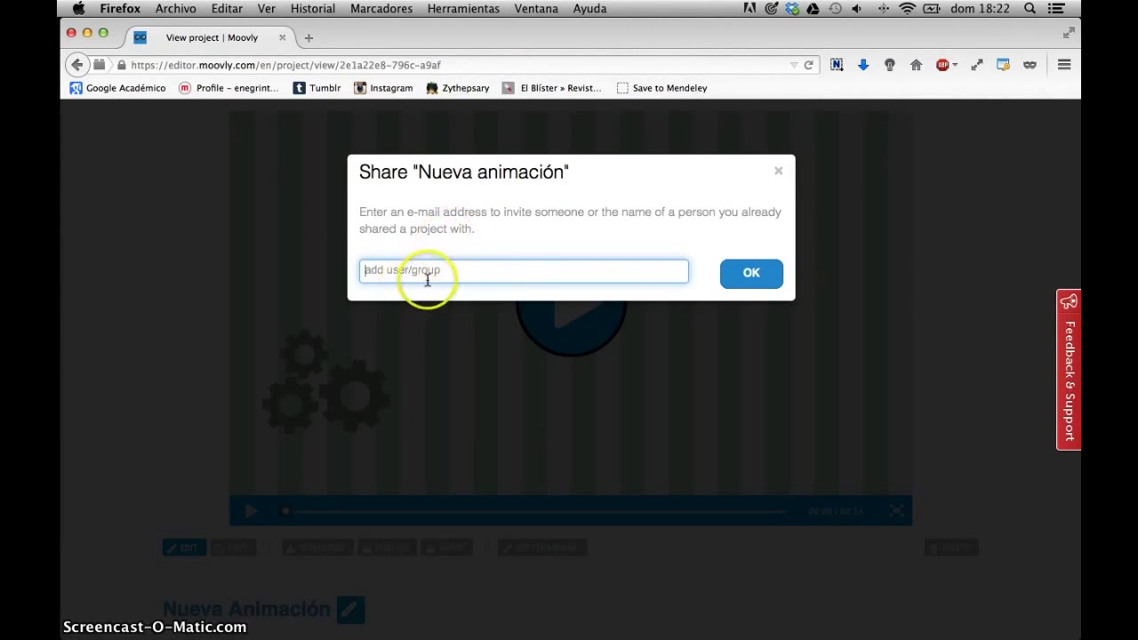
{"action": "left_click", "coordinate": [778, 171]}
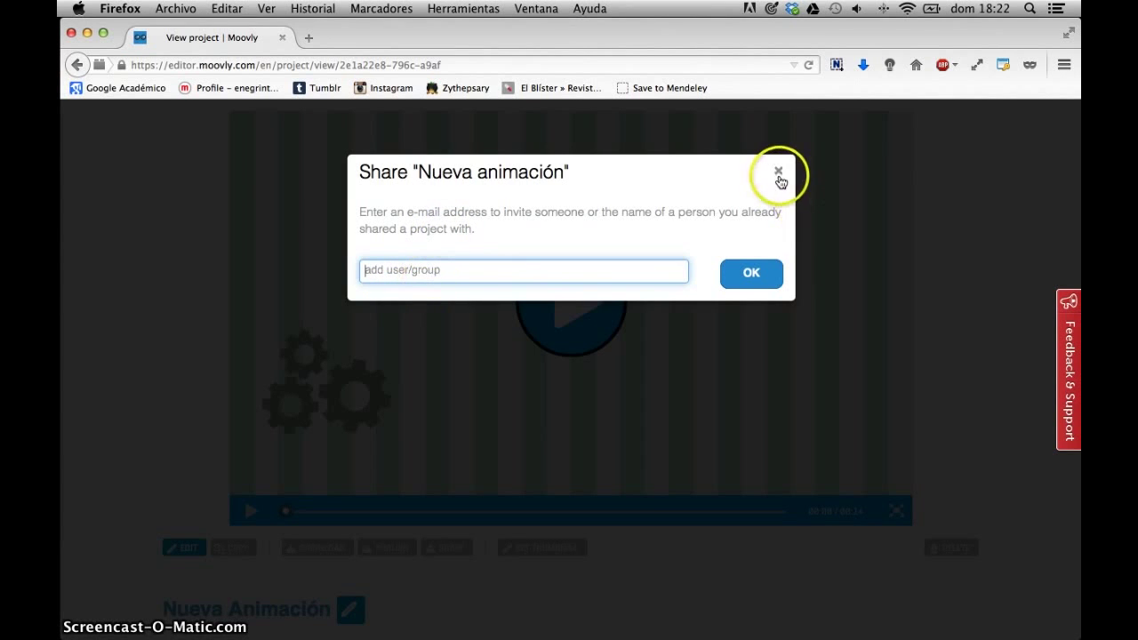
{"action": "scroll", "coordinate": [709, 418], "scroll_direction": "down", "scroll_amount": 1}
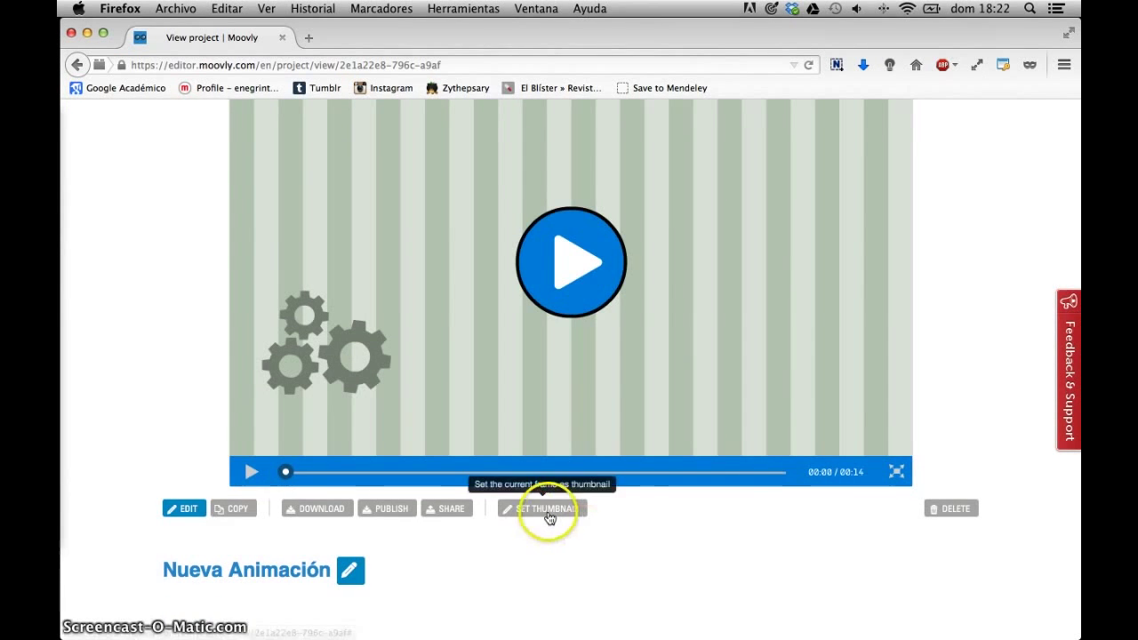